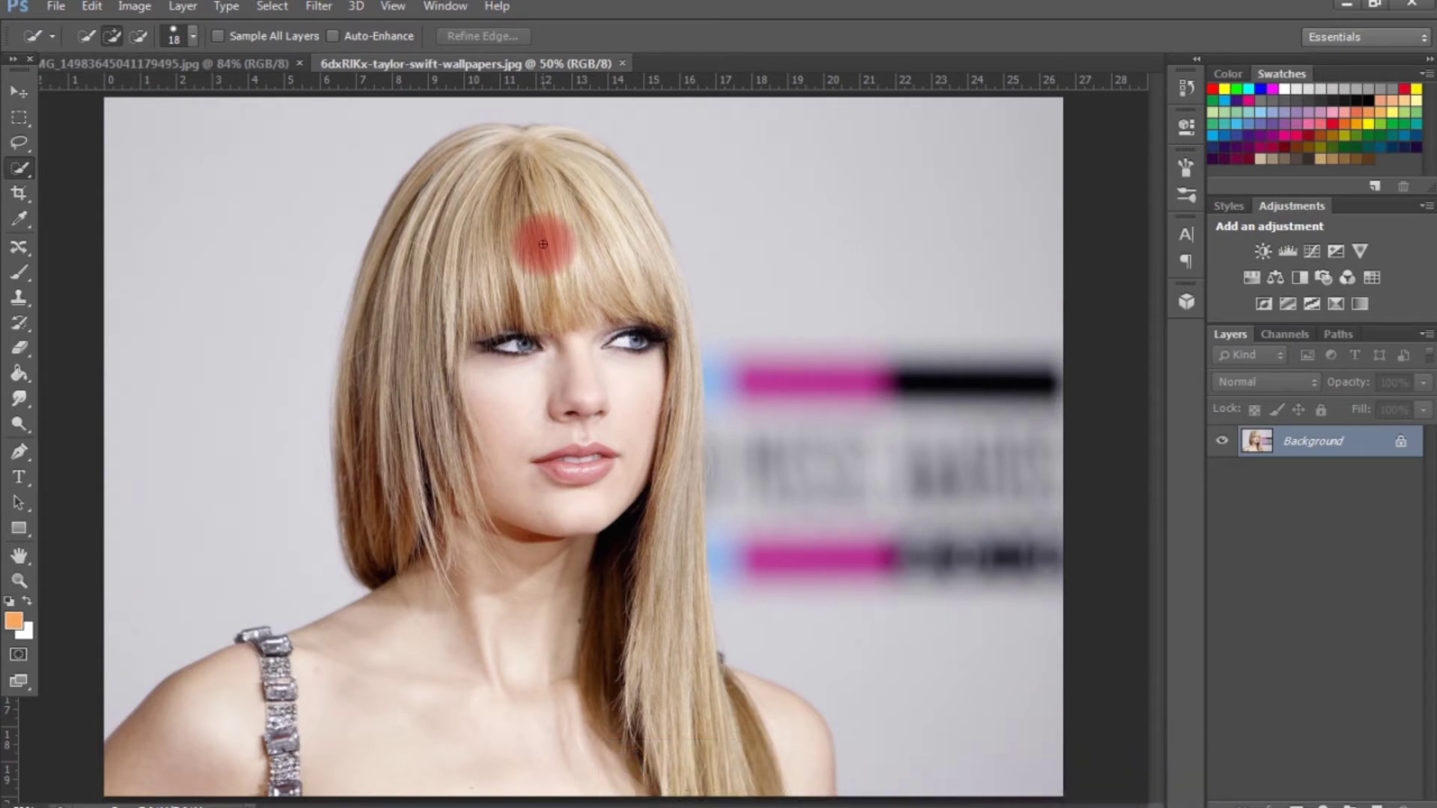
Open the Filter Gallery and zoom its preview out to show the whole wallpaper photo.
left_click(1302, 744)
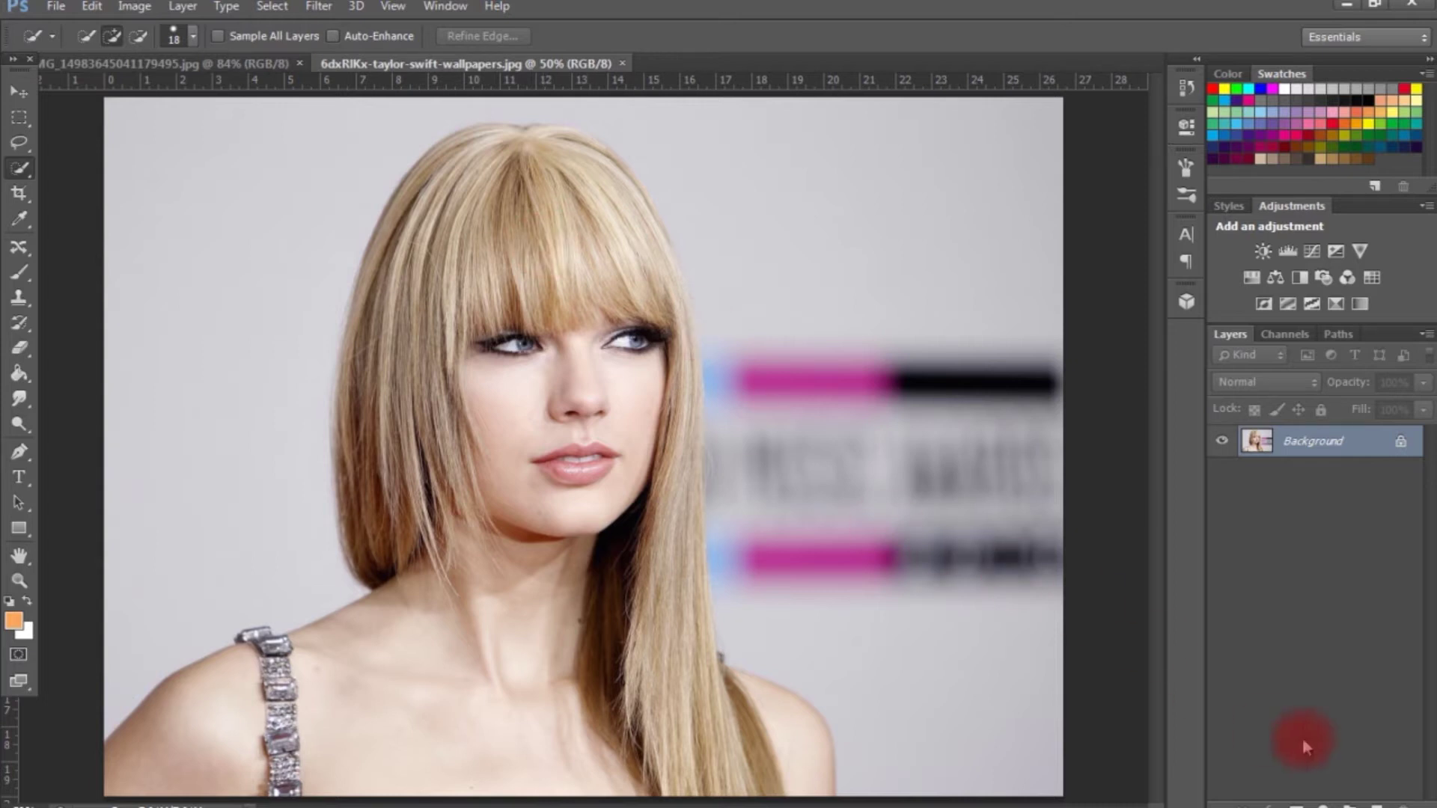
left_click(1297, 445)
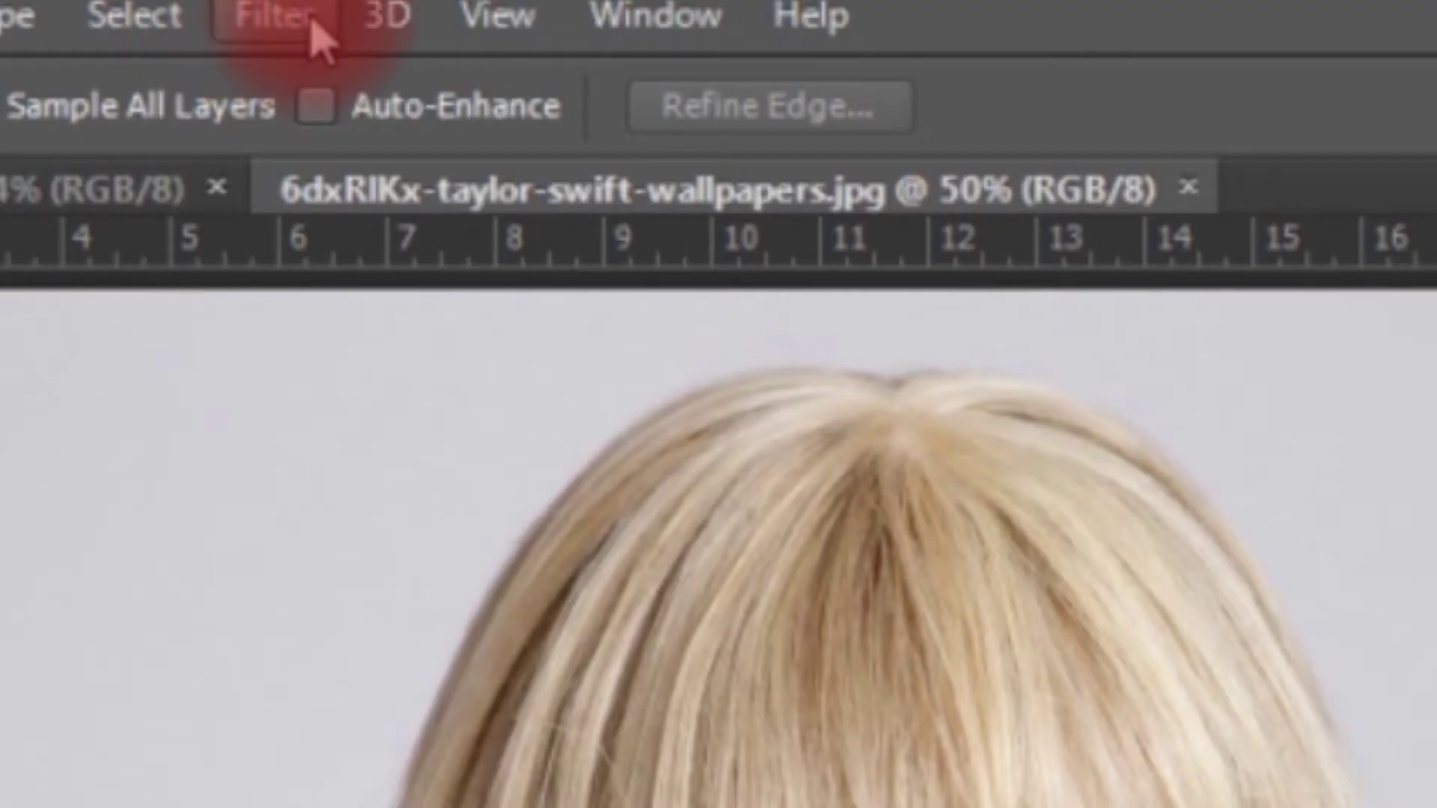
left_click(315, 29)
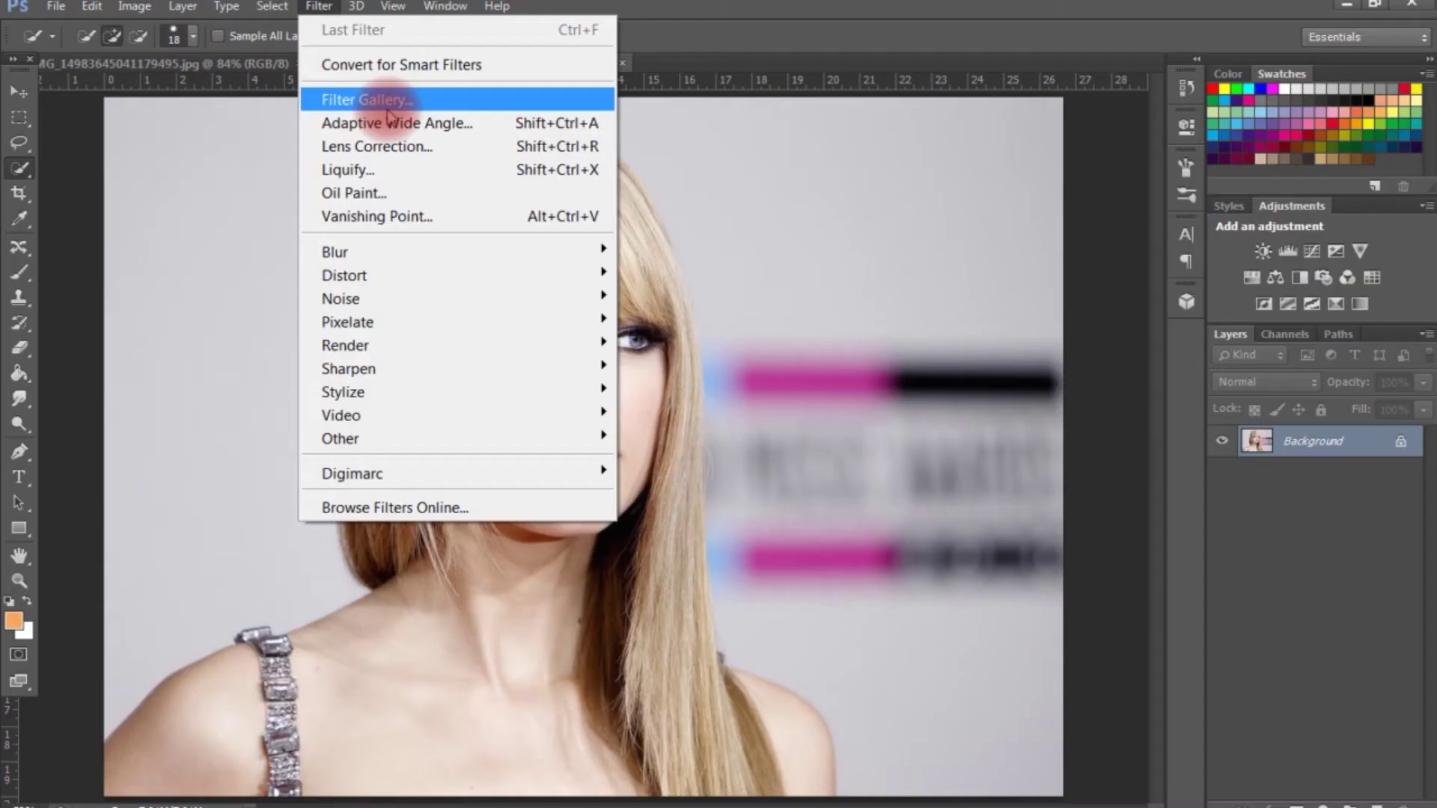
left_click(387, 114)
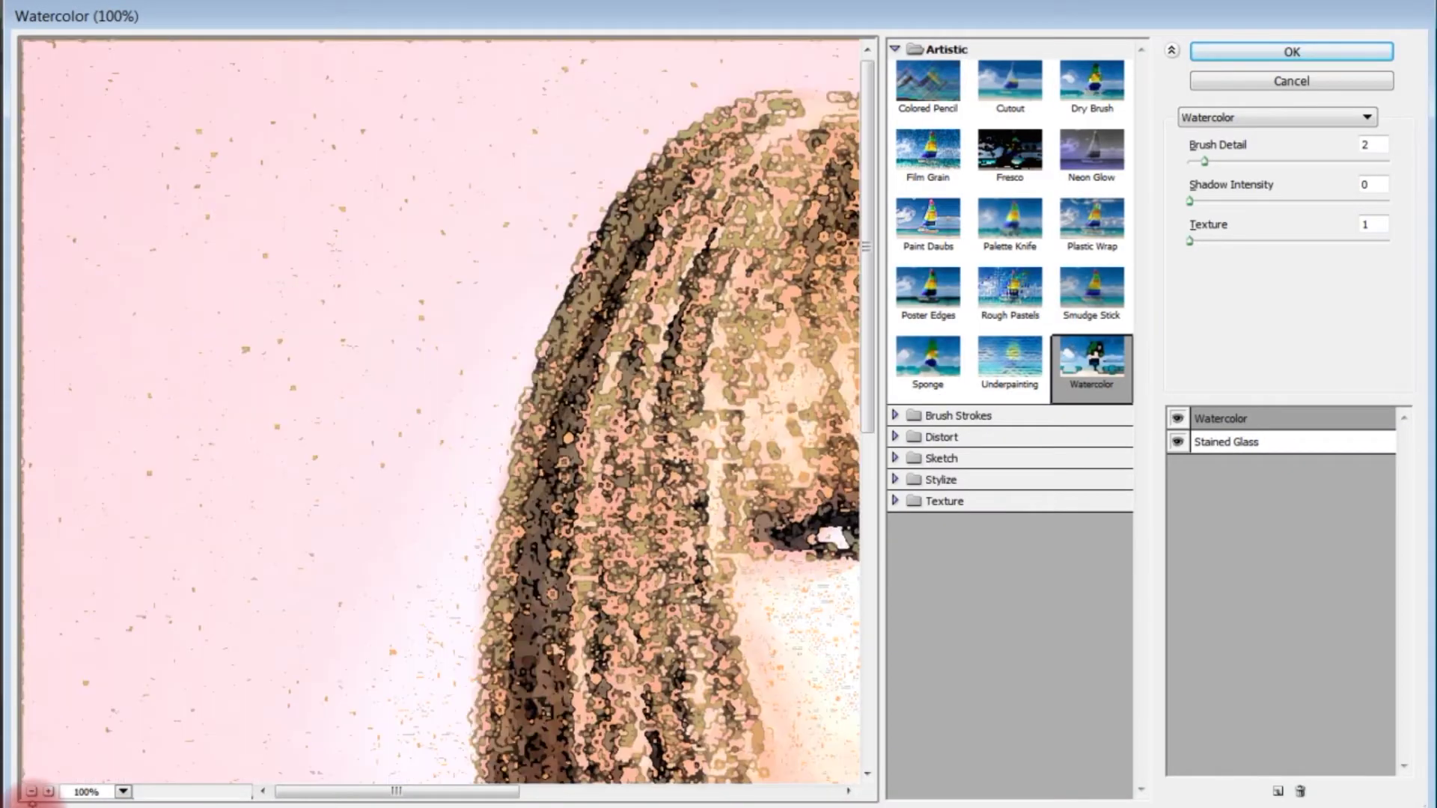
left_click(33, 792)
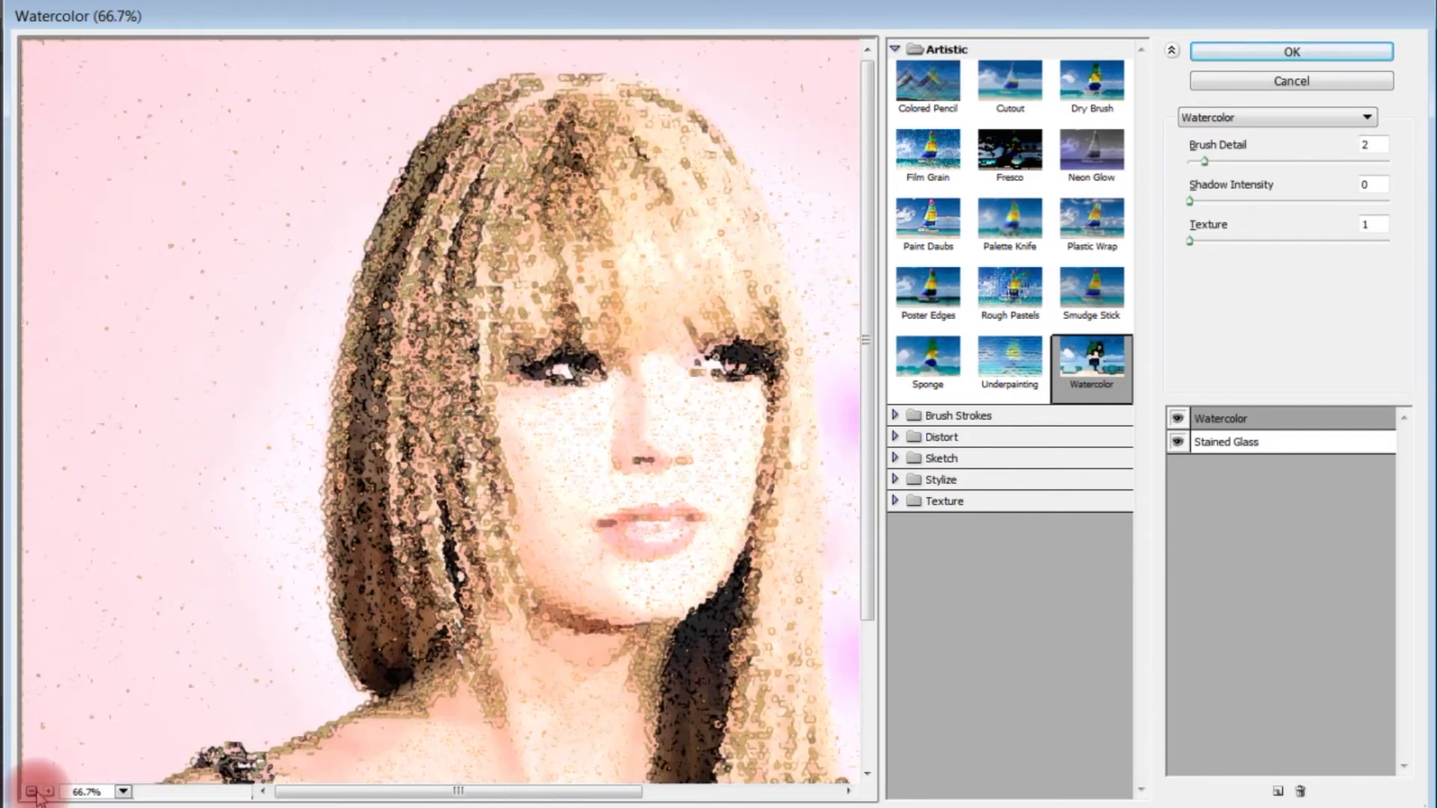
left_click(32, 792)
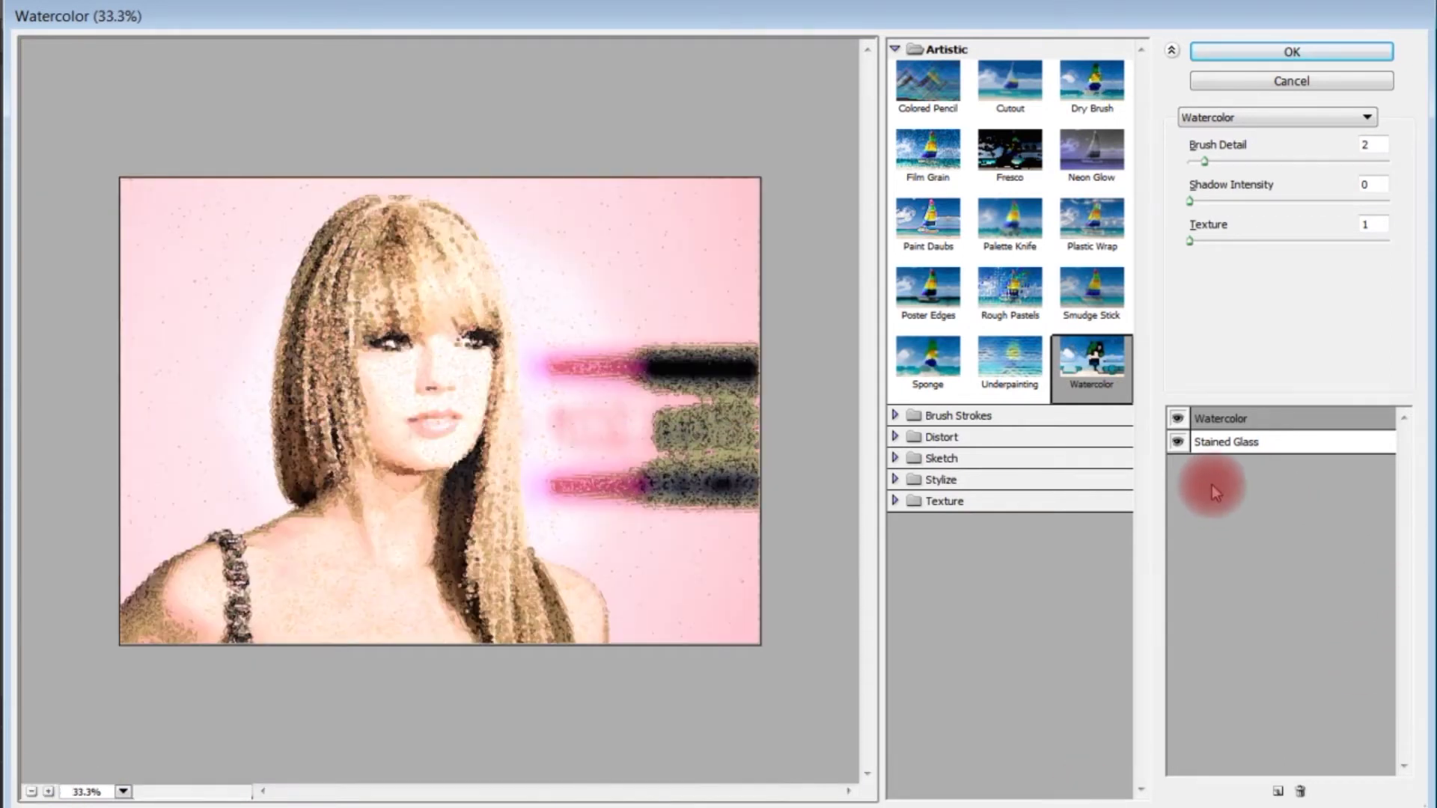
left_click(1227, 441)
Delete Stained Glass, hide Watercolor, and add a visible Palette Knife effect layer.
left_click(1299, 791)
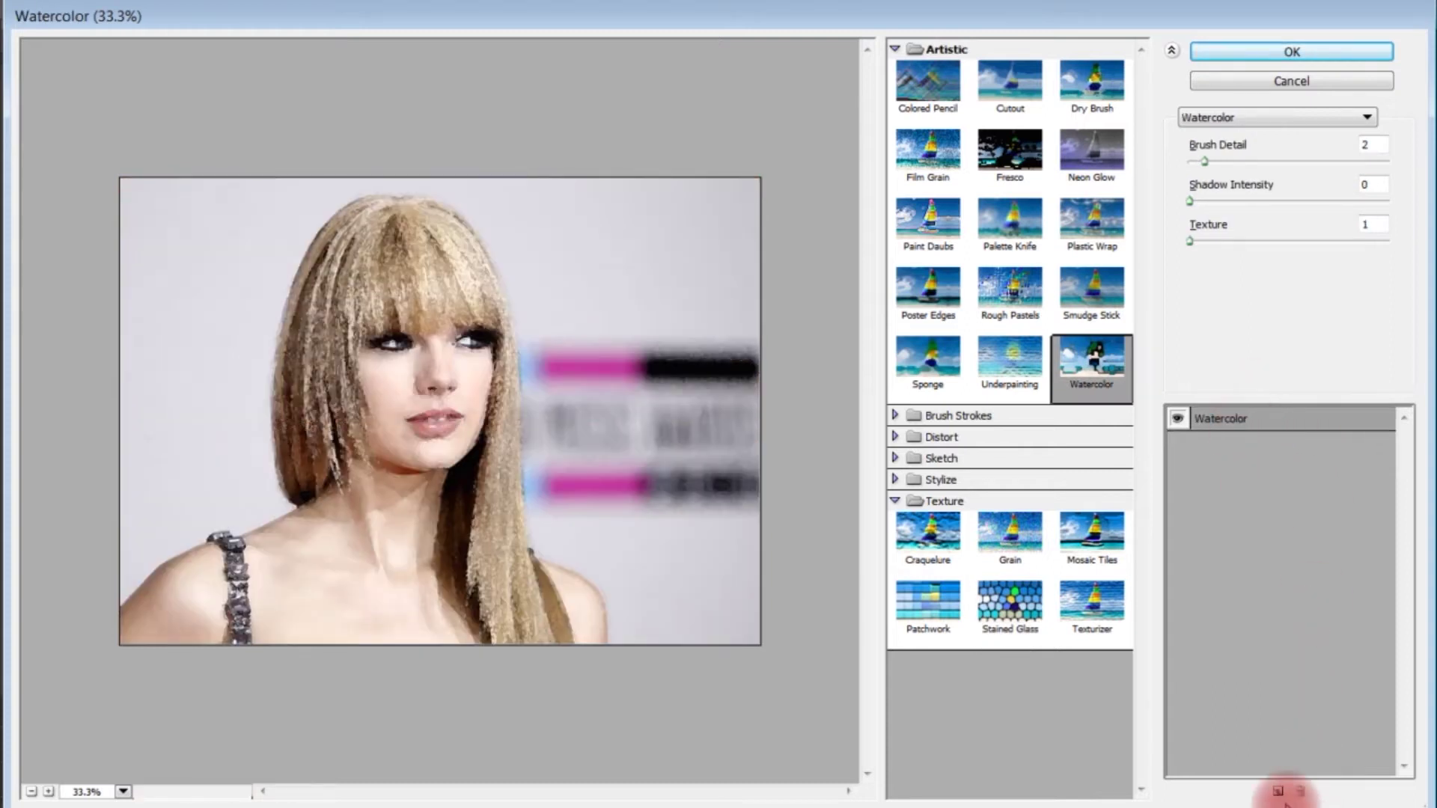
left_click(1177, 418)
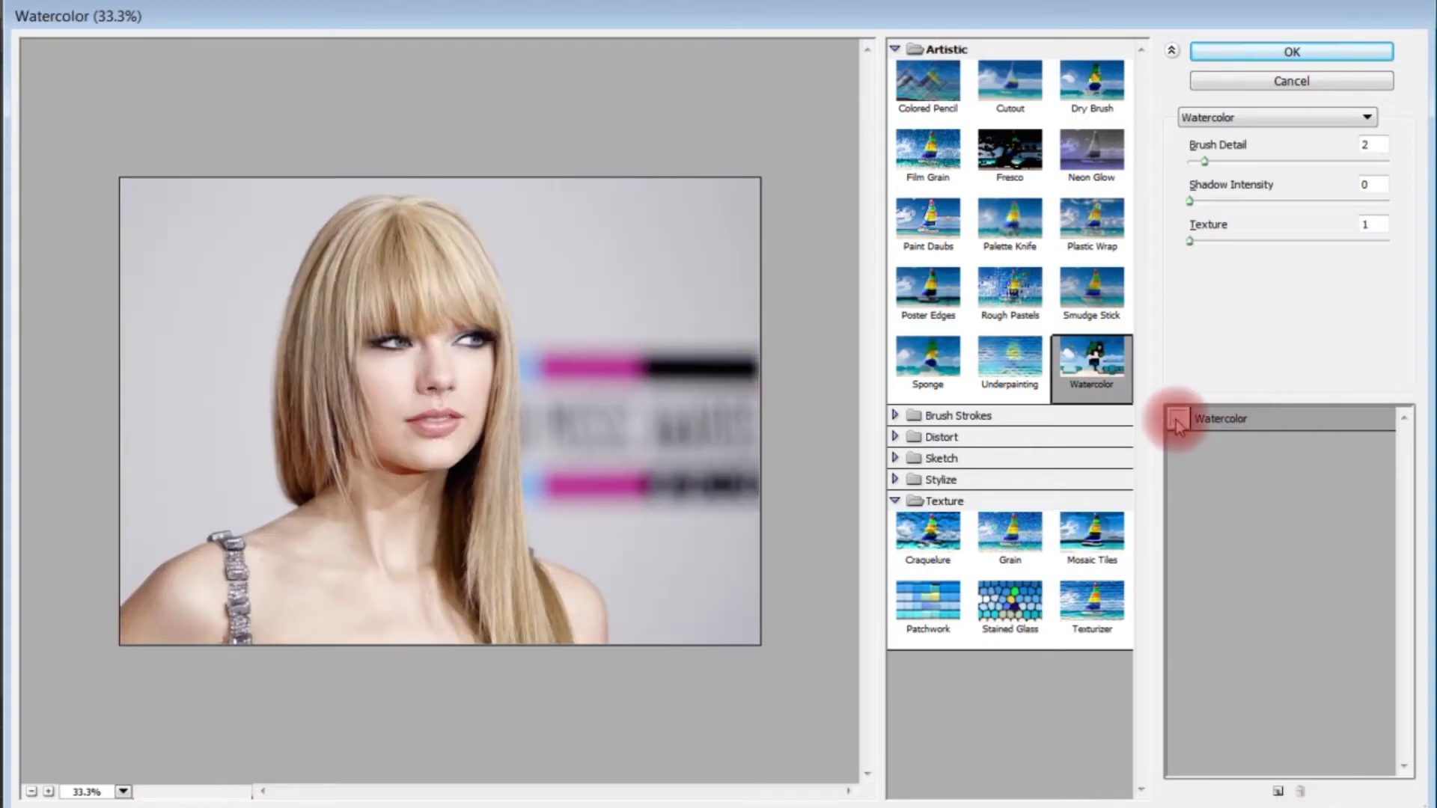
left_click(1277, 790)
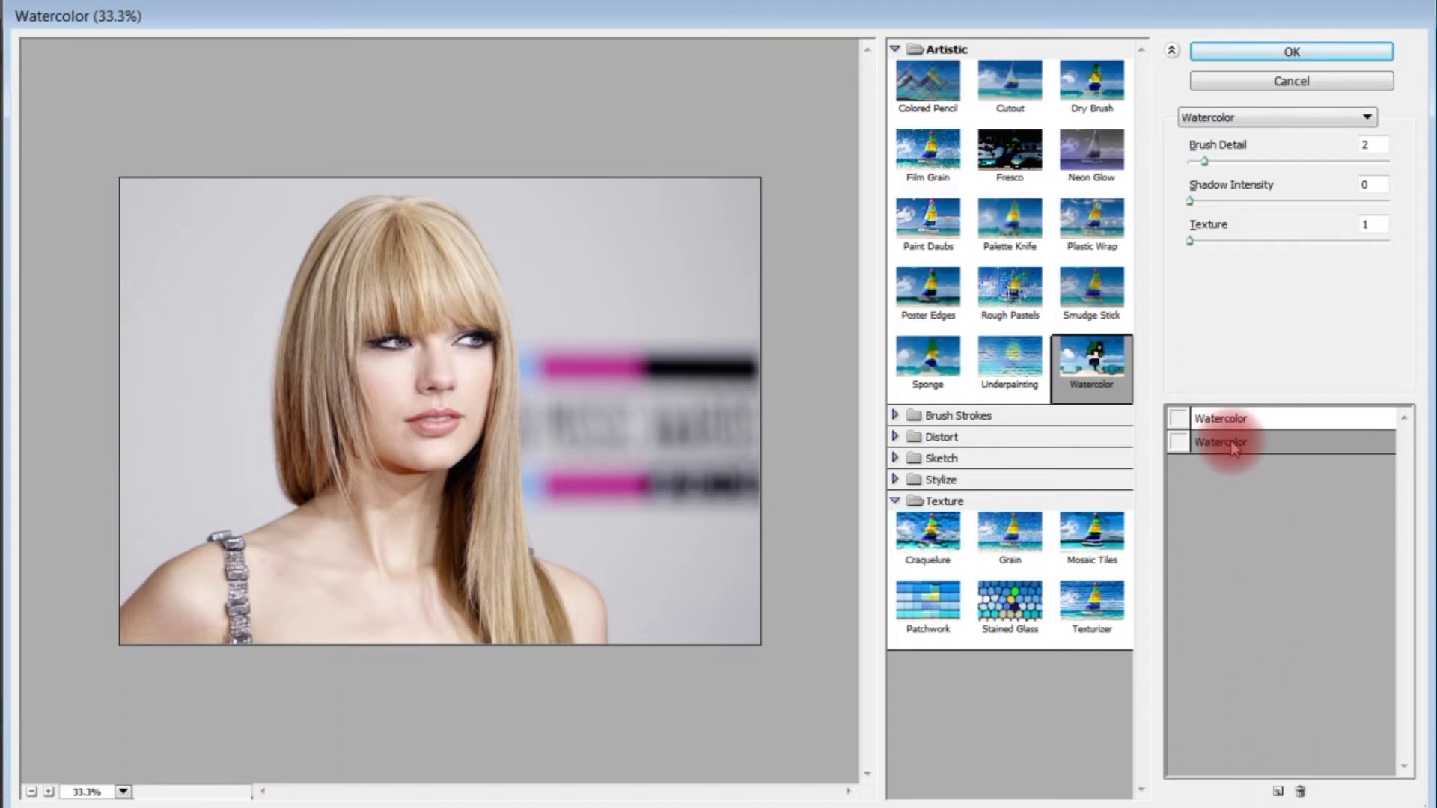
left_click(1177, 443)
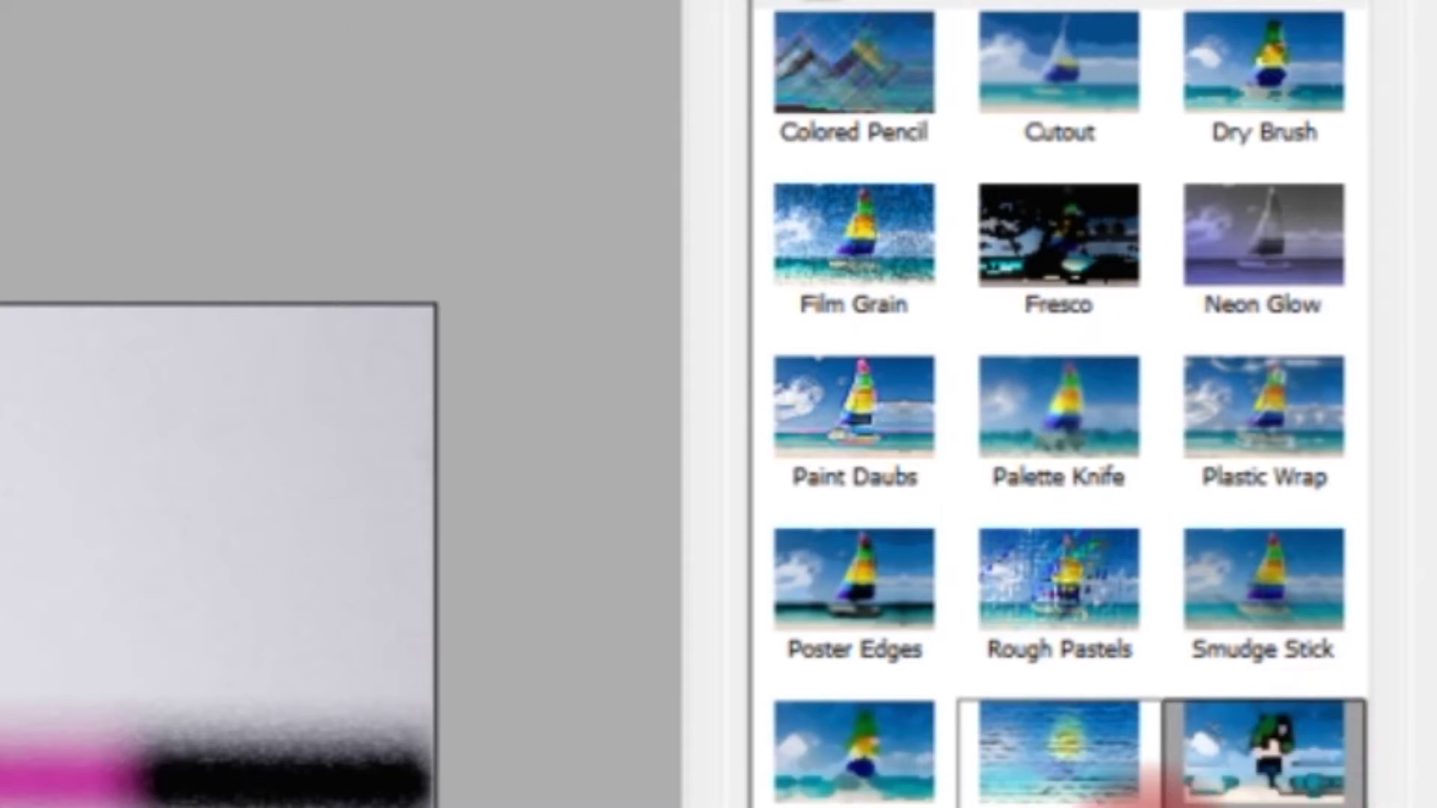
left_click(853, 795)
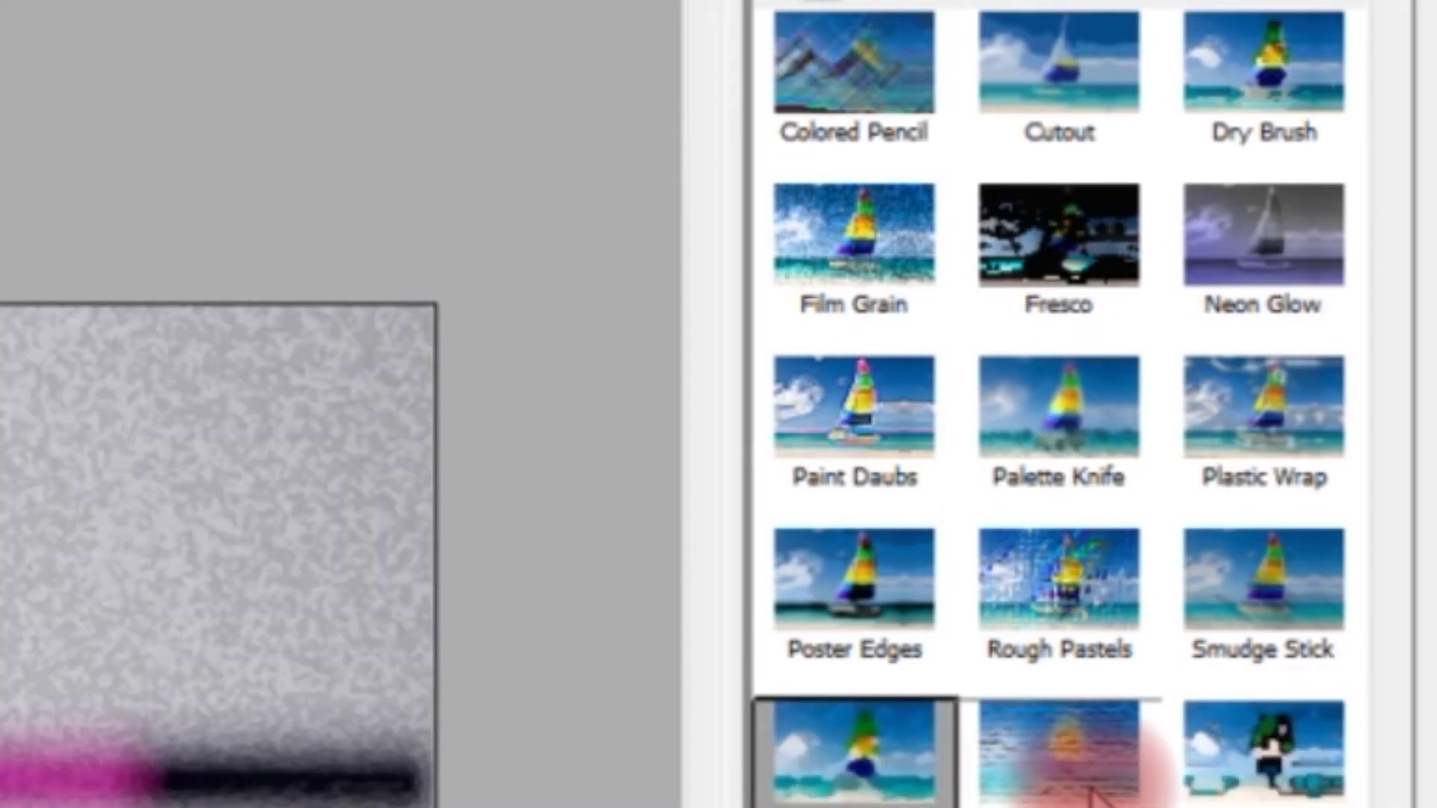
left_click(1090, 792)
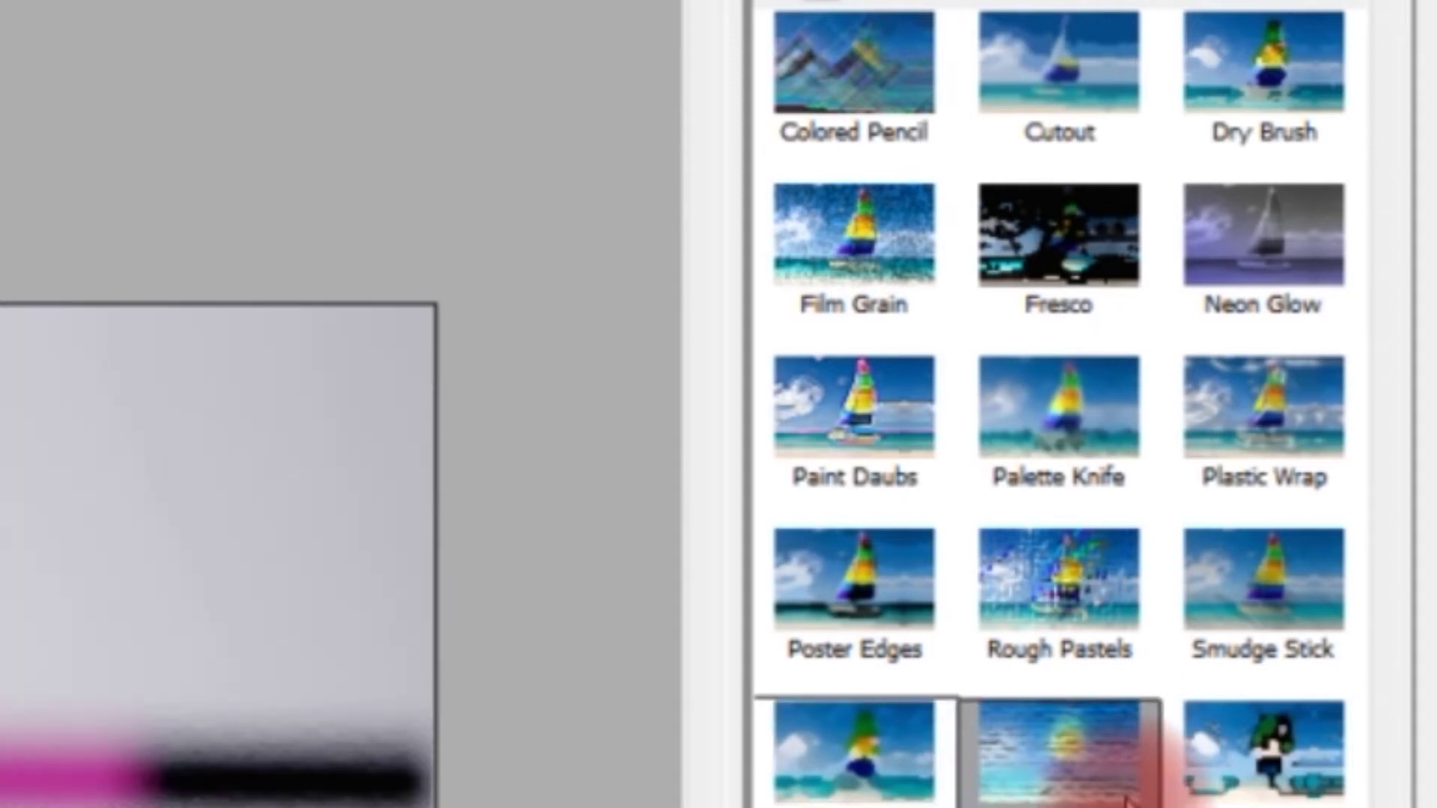
left_click(1047, 471)
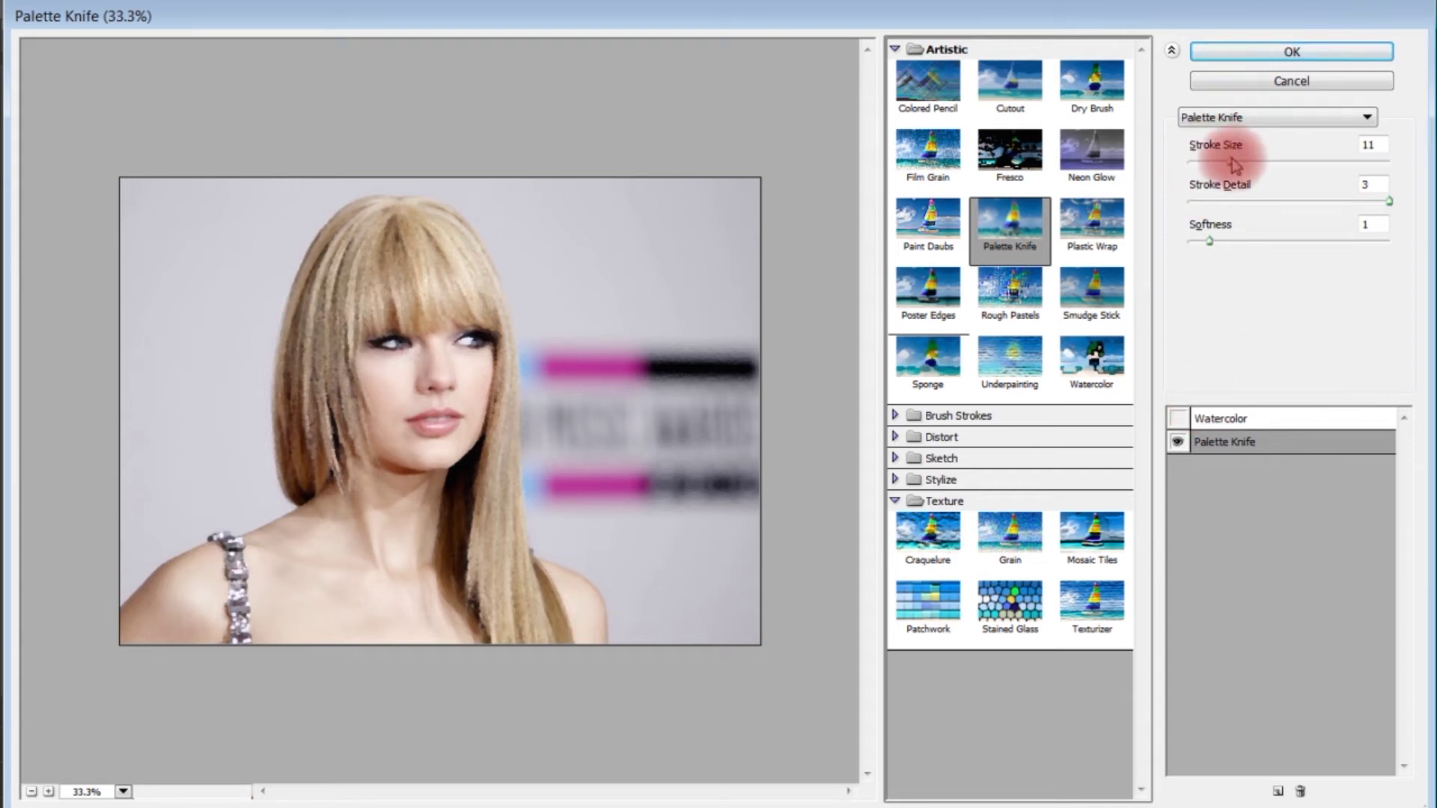
Switch the effect to Smudge Stick with stroke length 2 and highlight area 1, and delete Watercolor.
left_click_drag(1233, 165, 1248, 161)
left_click(1091, 291)
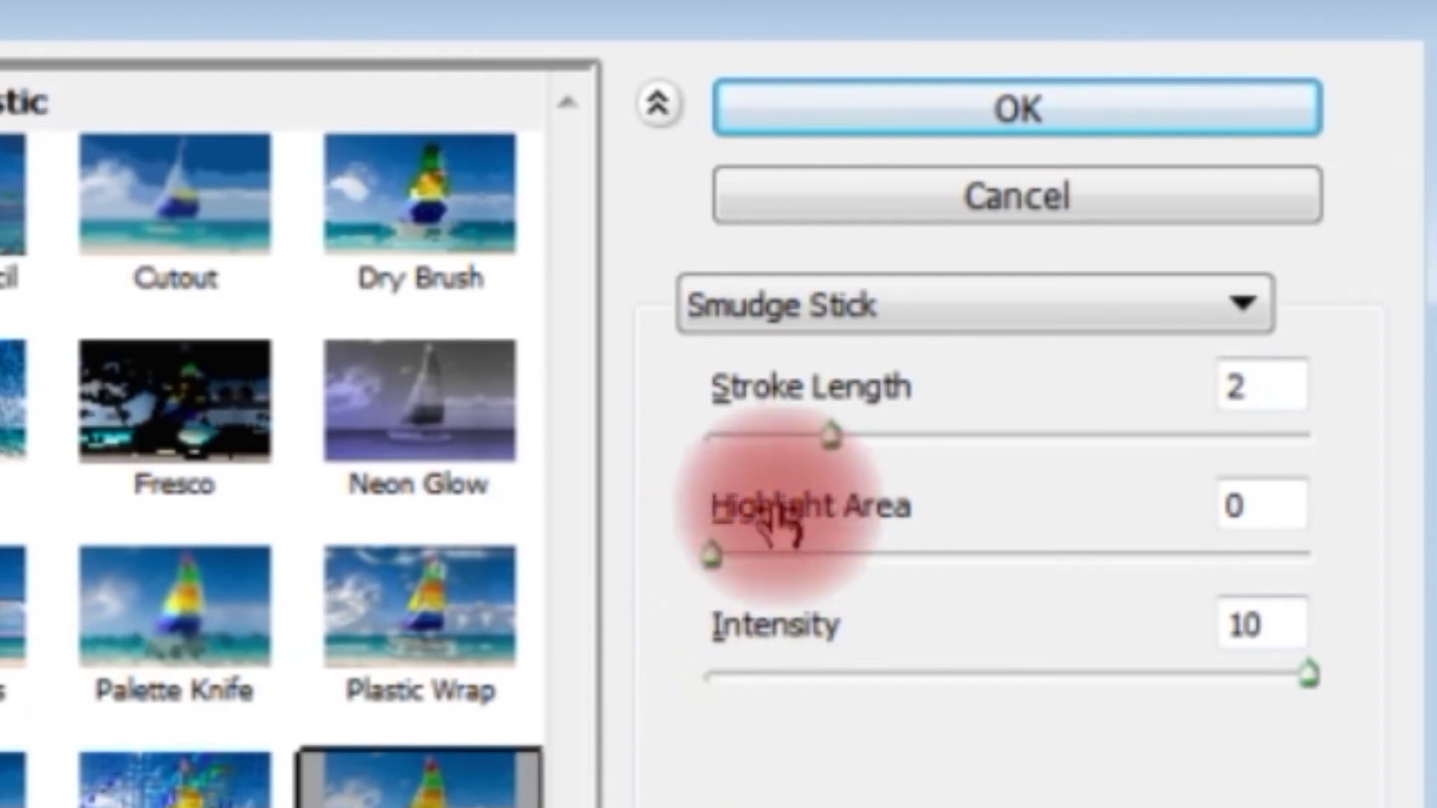
left_click_drag(832, 436, 883, 436)
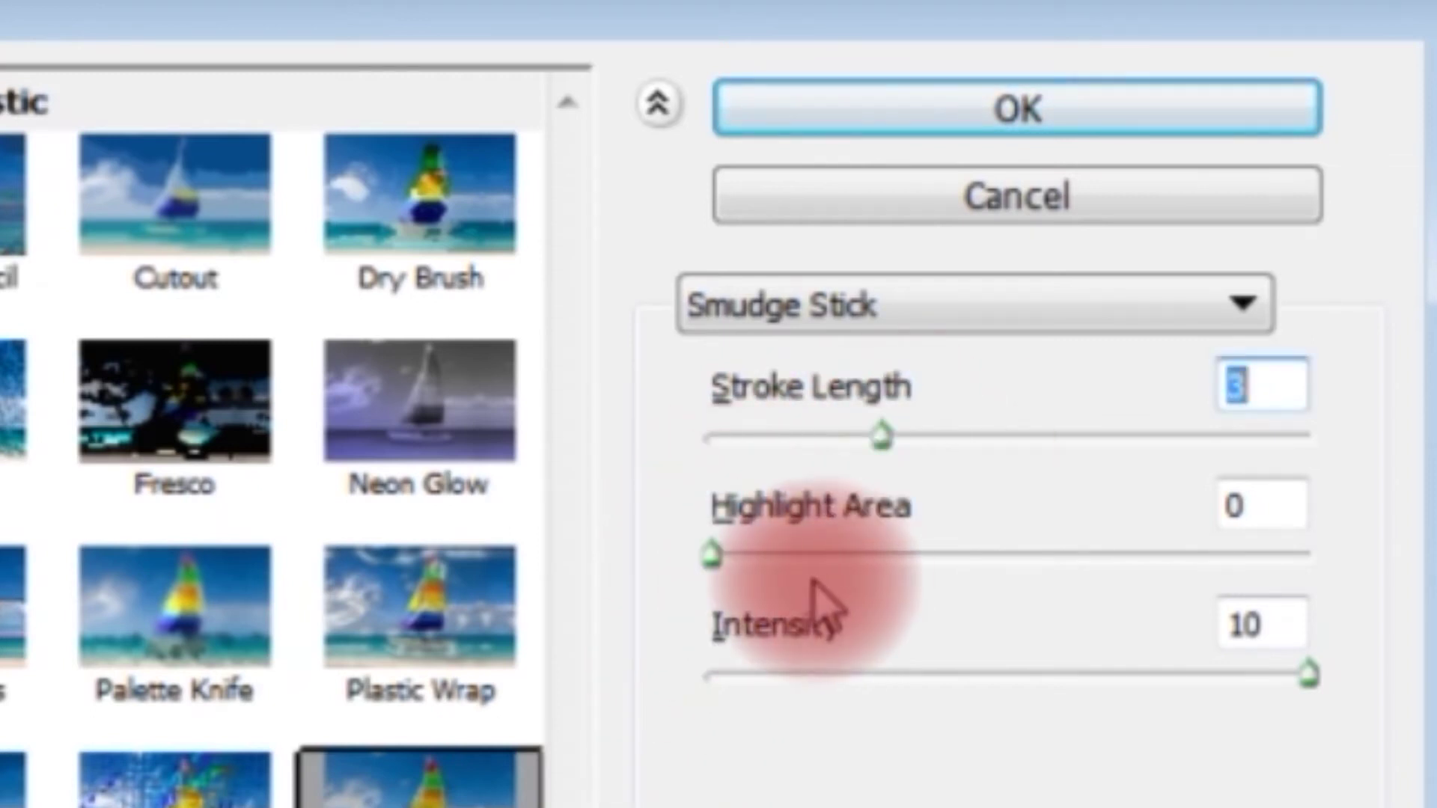
mouse_move(715, 555)
left_mouse_down()
mouse_move(779, 556)
mouse_move(748, 555)
left_mouse_up()
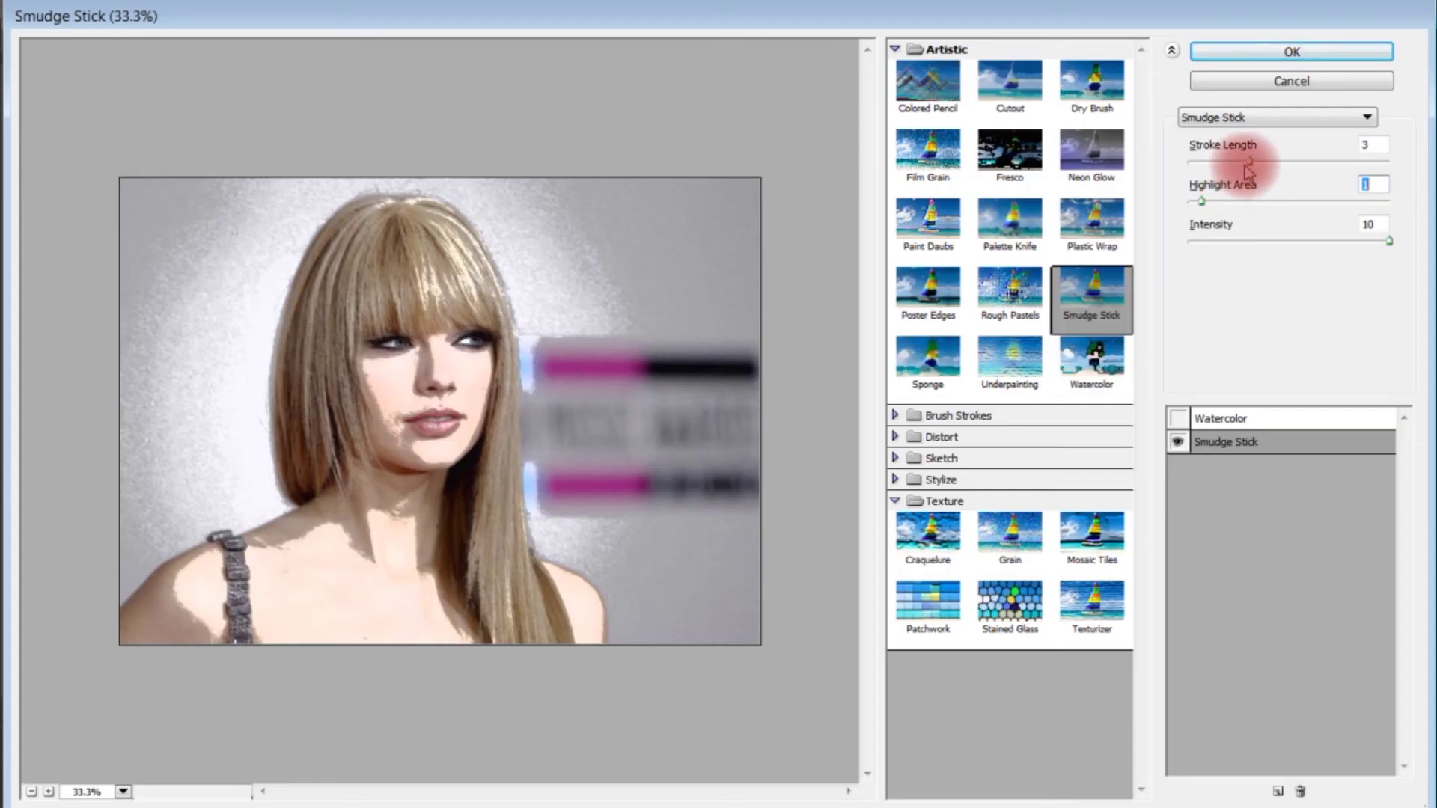
left_click_drag(1244, 165, 1229, 171)
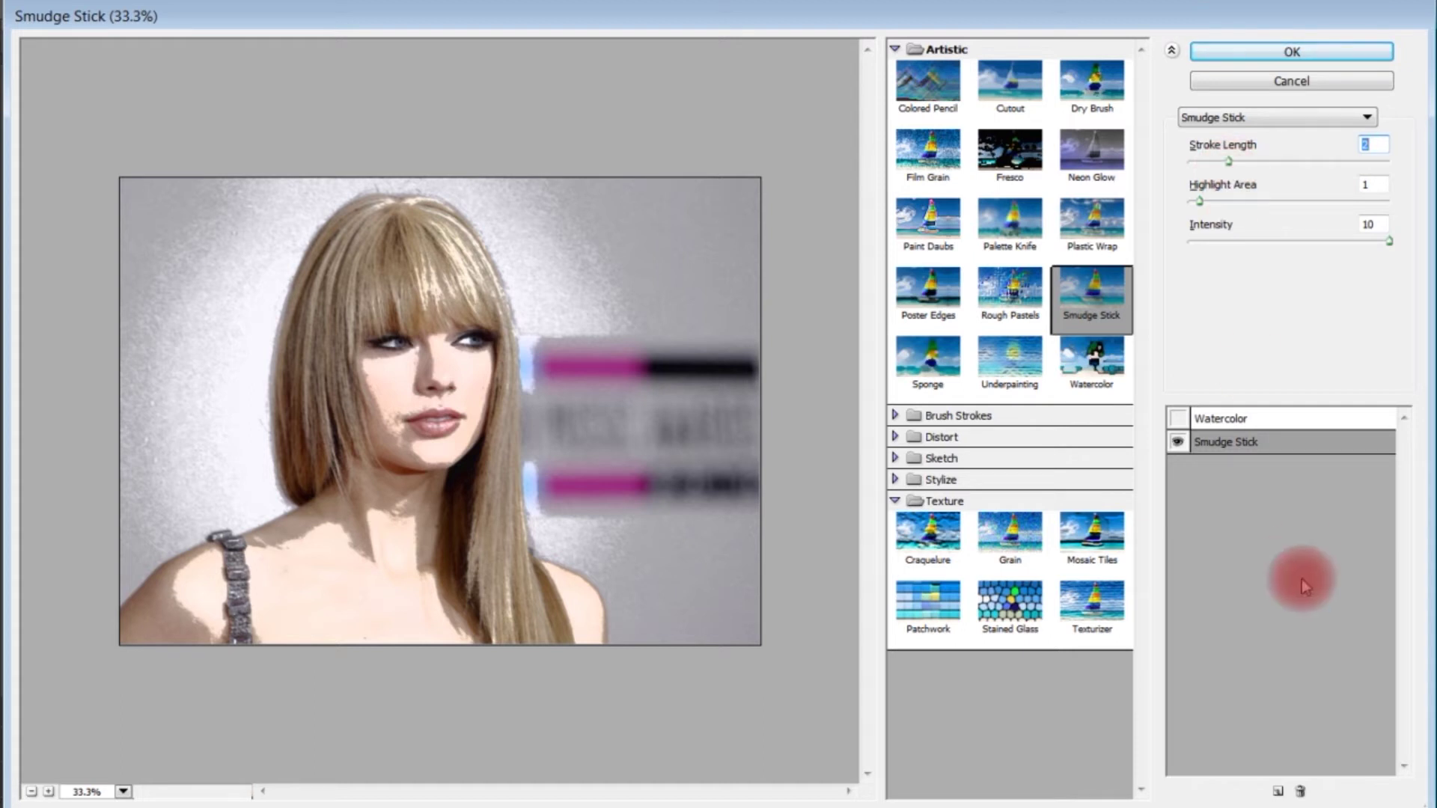
left_click(1244, 419)
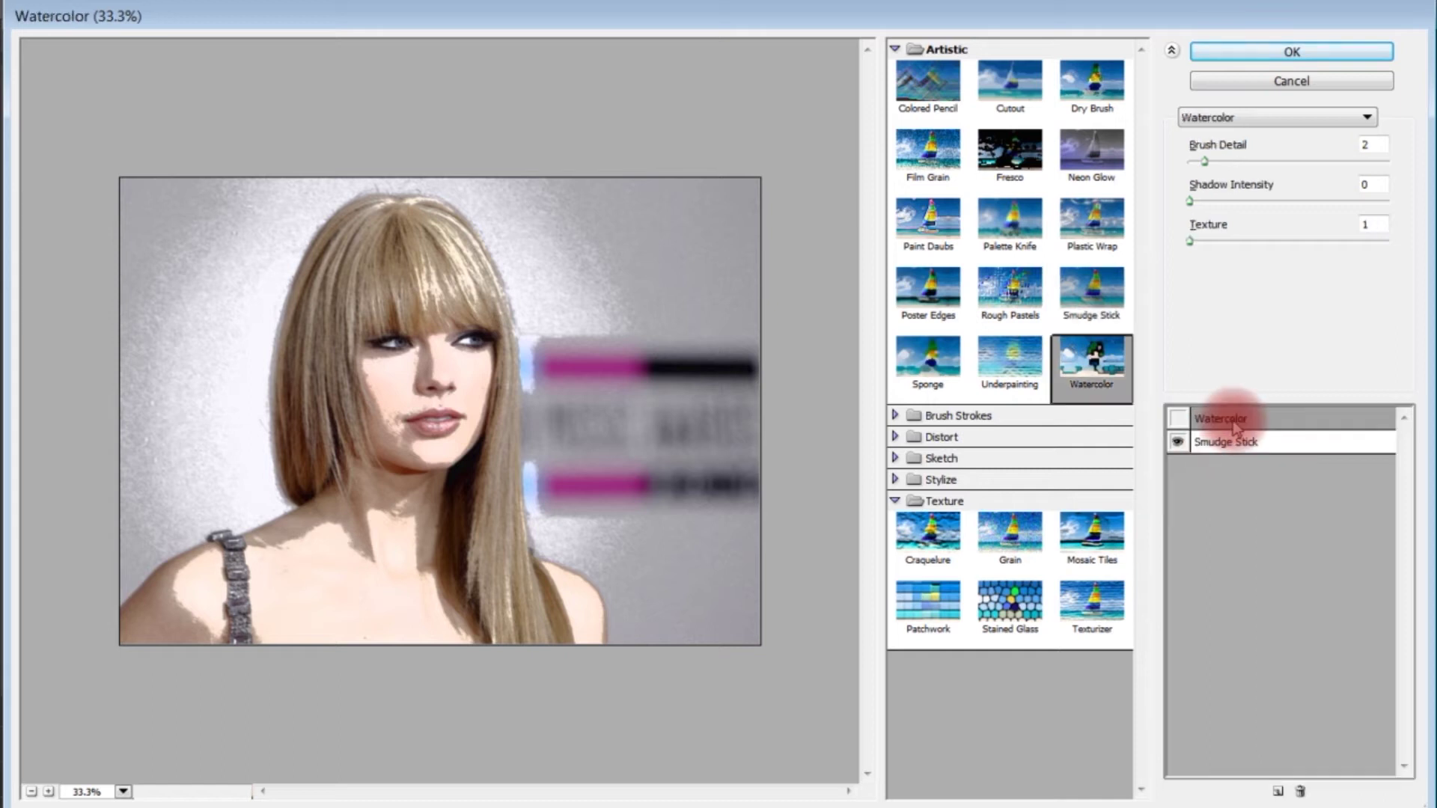
left_click(1300, 791)
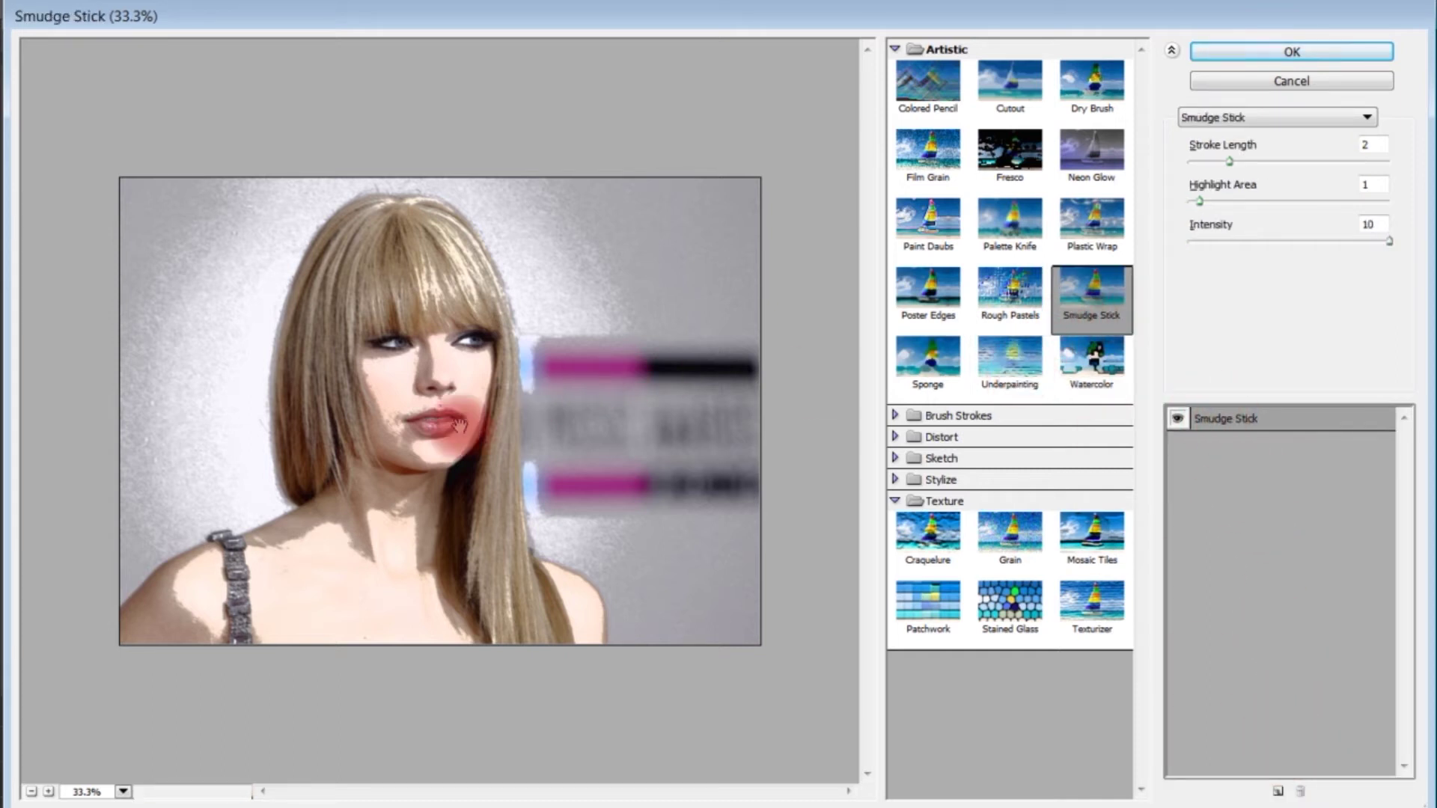
Add a second effect layer above Smudge Stick and set it to Stained Glass.
left_click(898, 479)
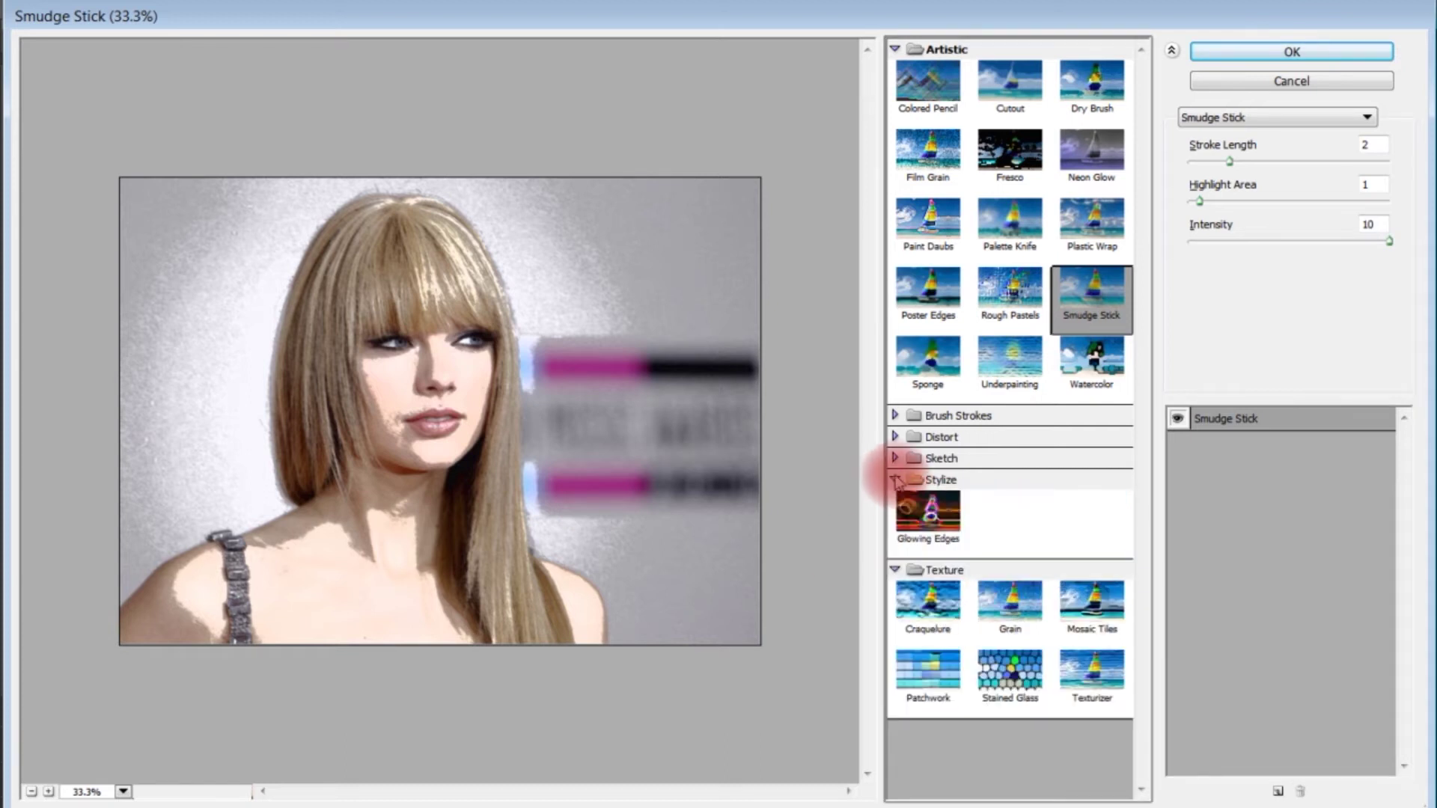
left_click(896, 458)
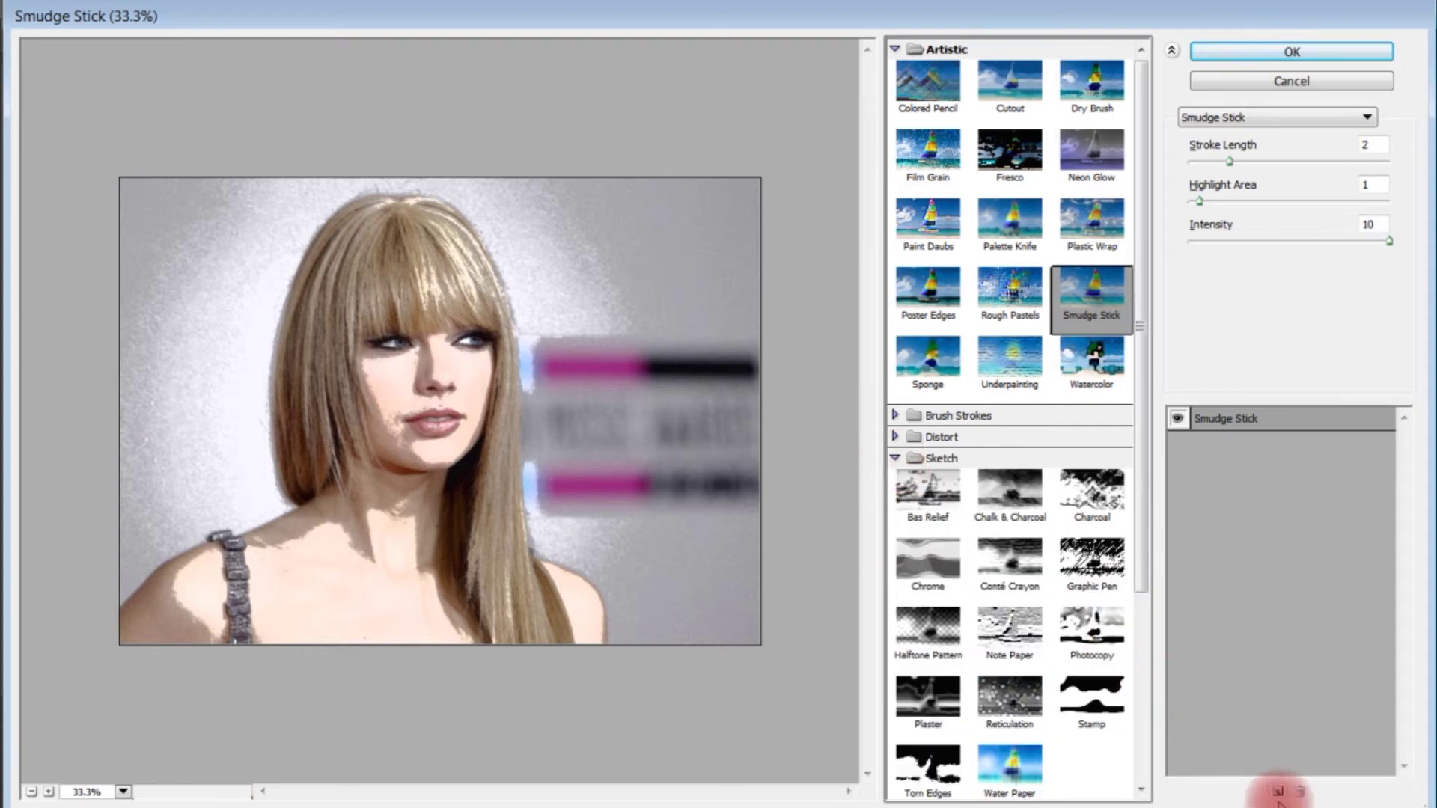
left_click(1278, 791)
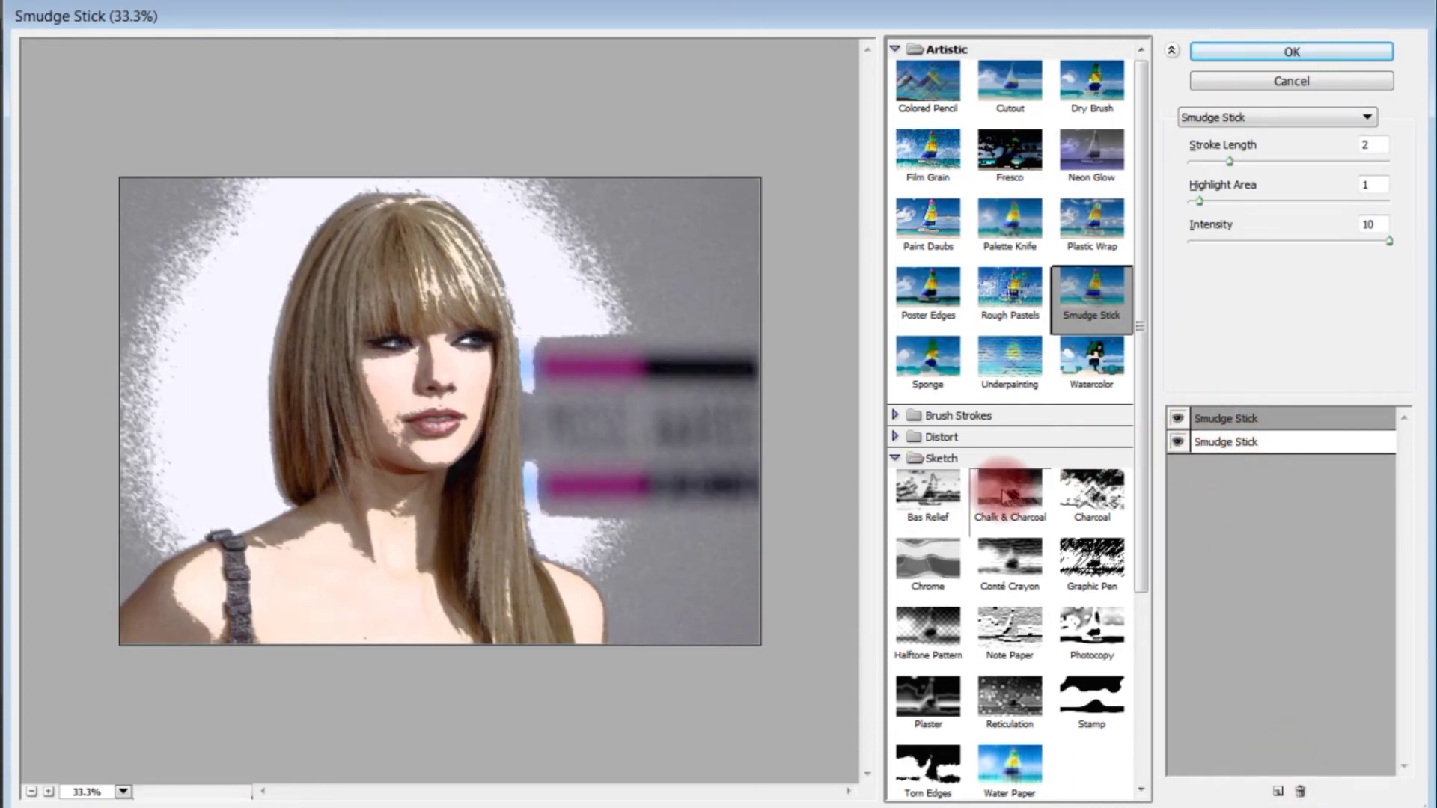
scroll(994, 616, "down", 3)
left_click(1022, 761)
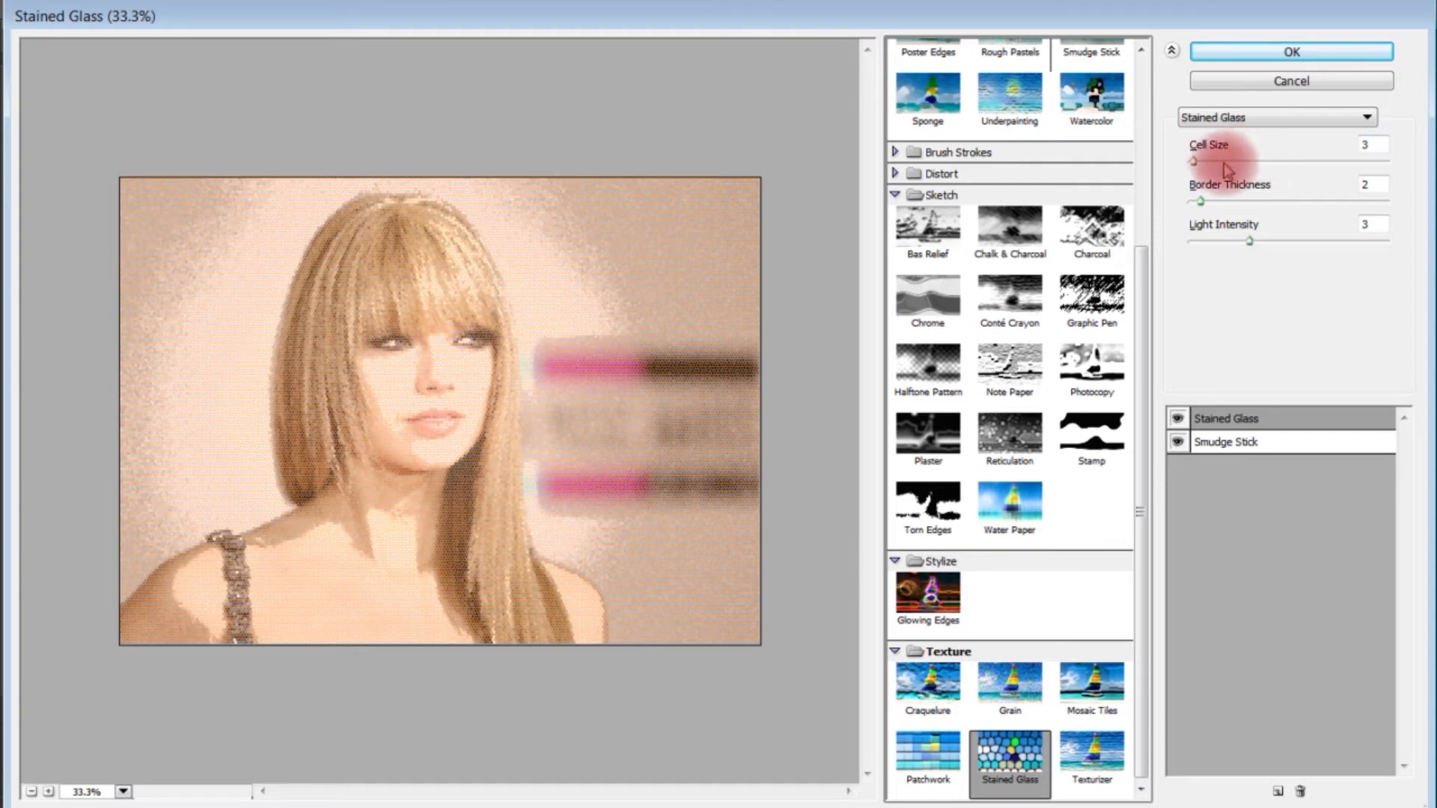
Adjust the Stained Glass cell size and apply the Stained Glass and Smudge Stick effects to the photo.
left_click(1195, 163)
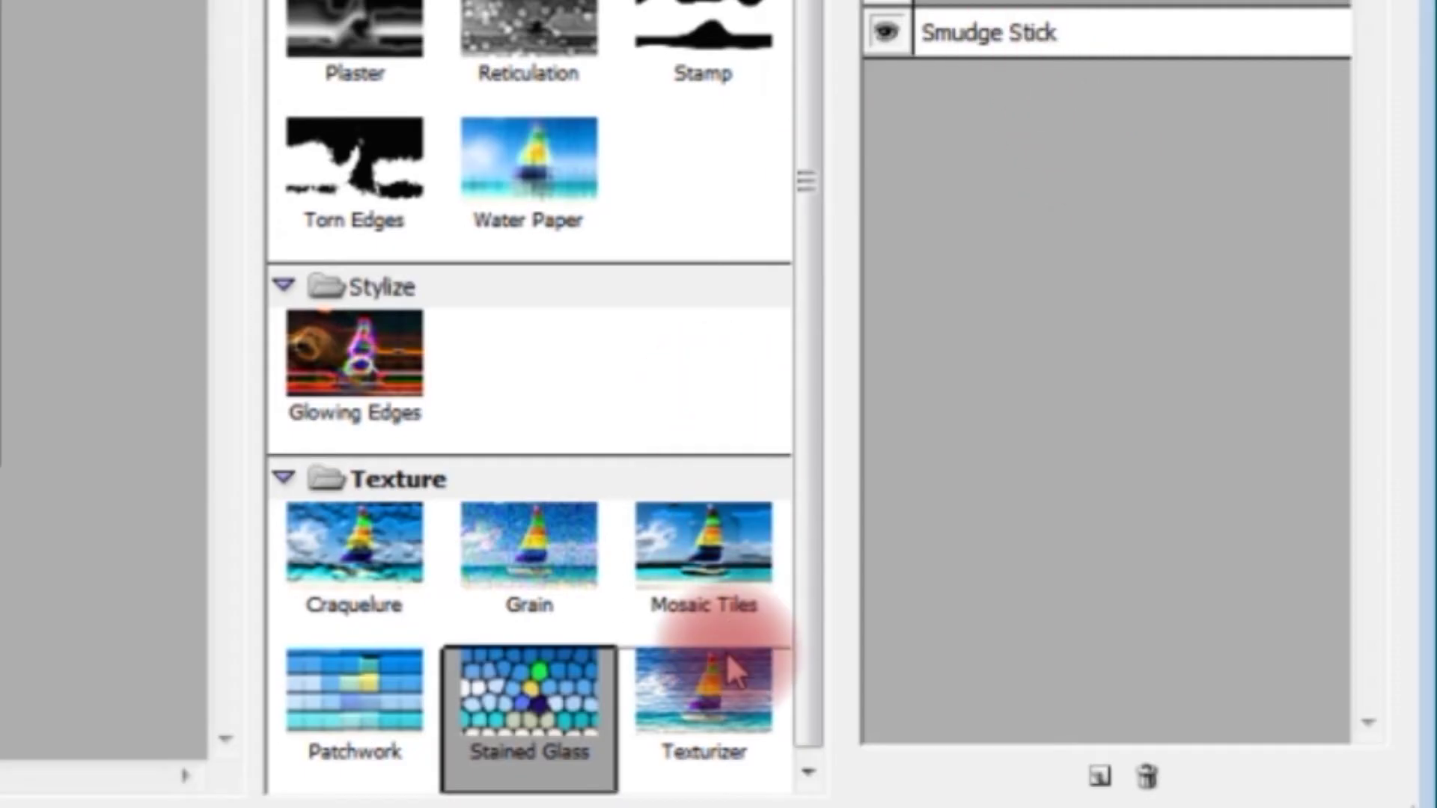
left_click(1098, 777)
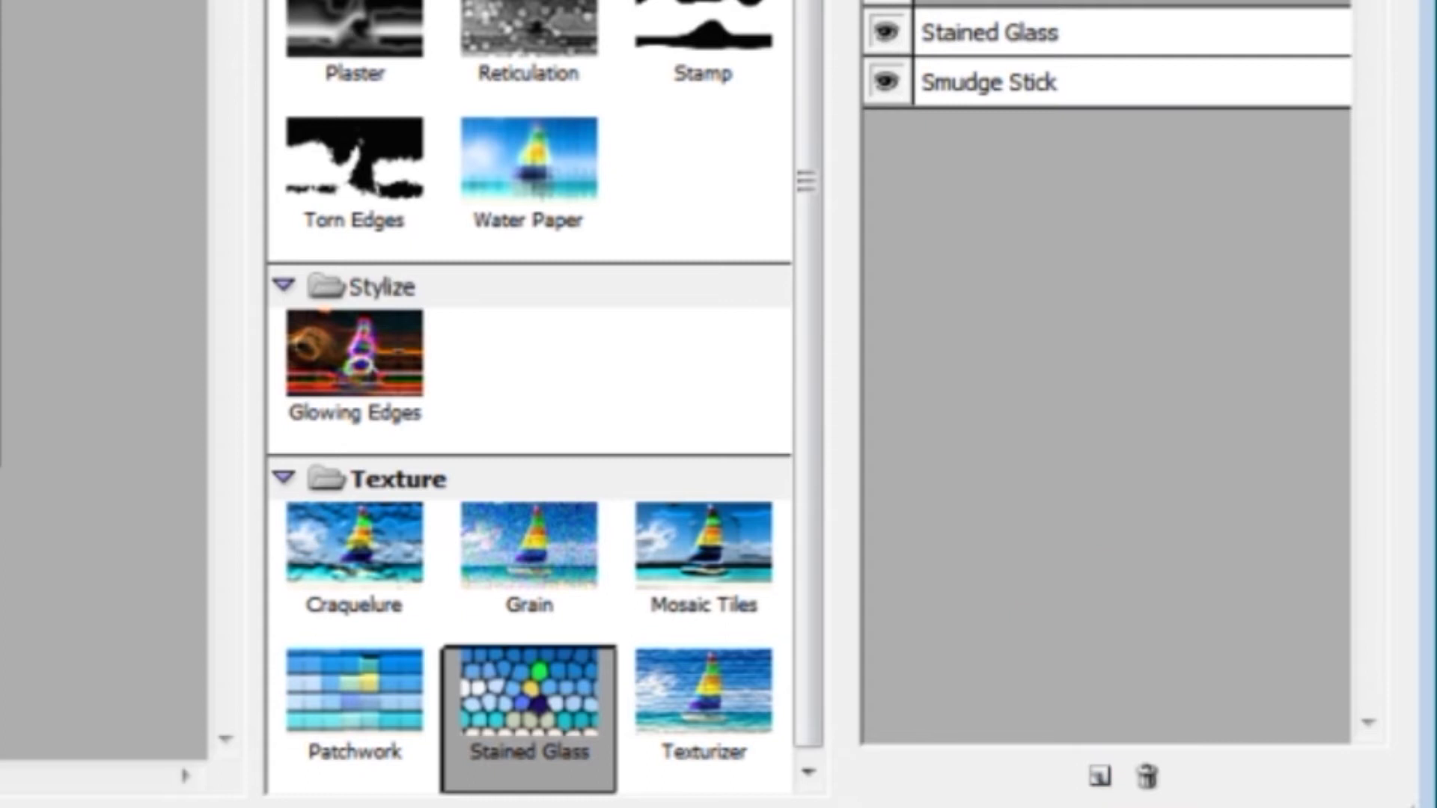
left_click(1147, 778)
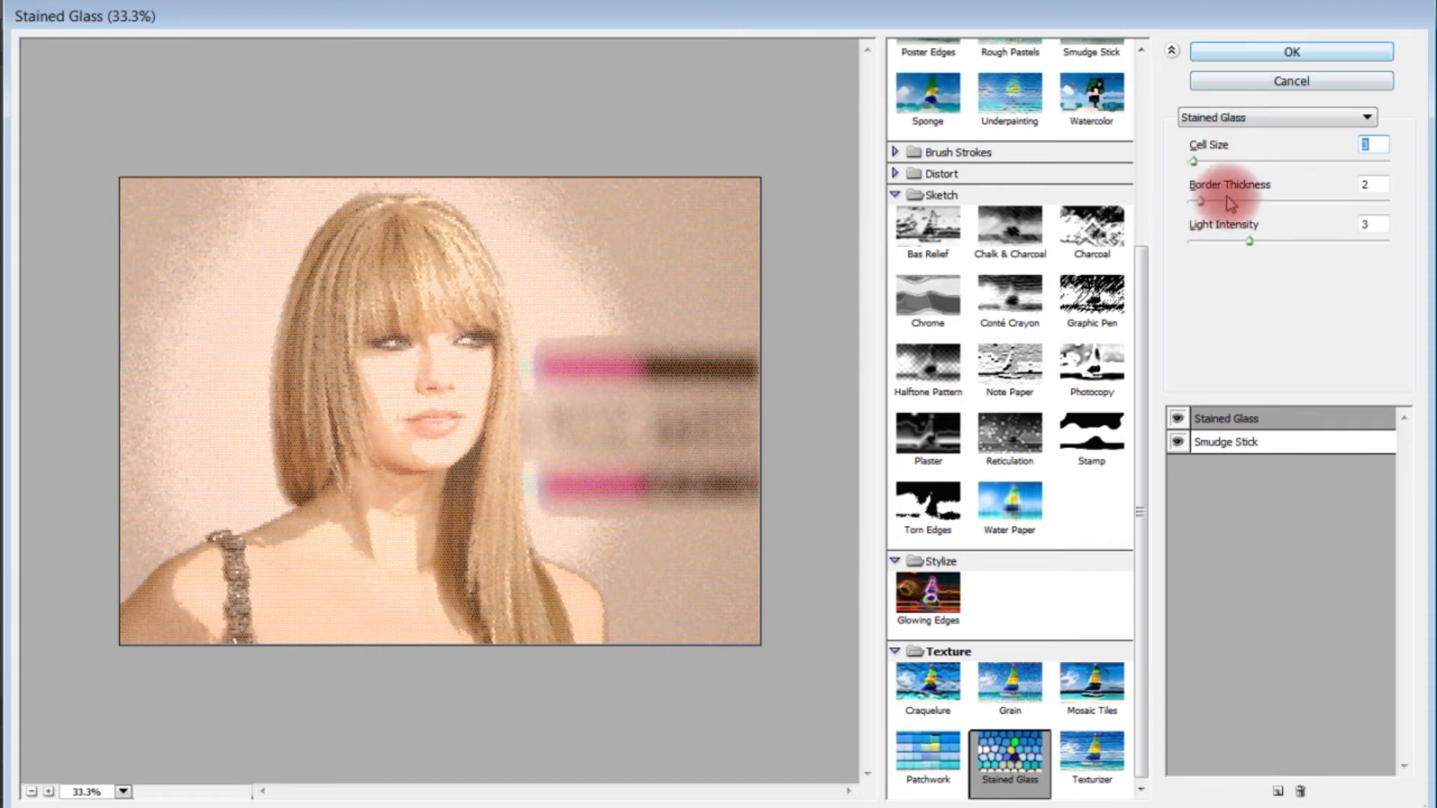
left_click(1245, 53)
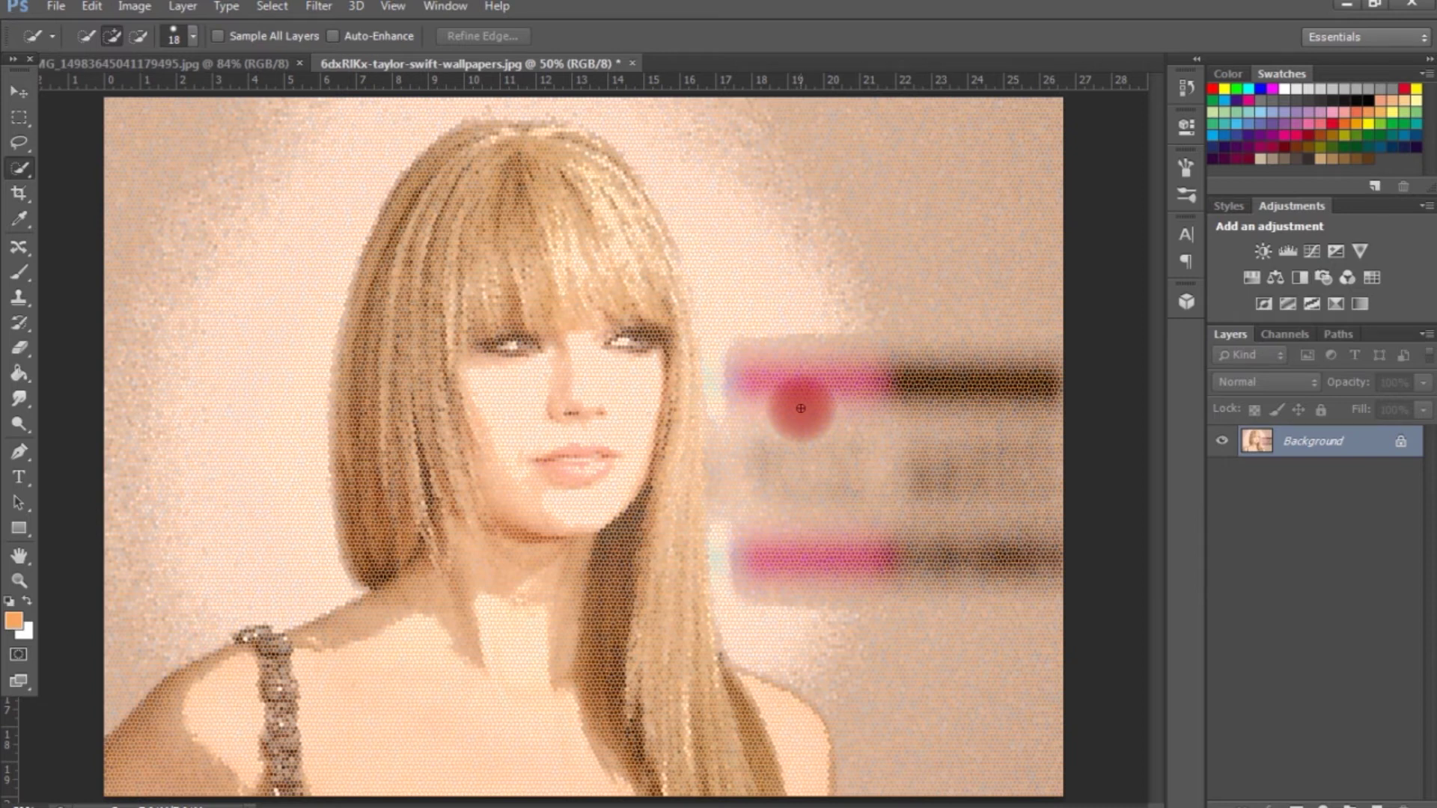
Undo the applied Filter Gallery effects, restoring the original wallpaper photo.
key("ctrl+z")
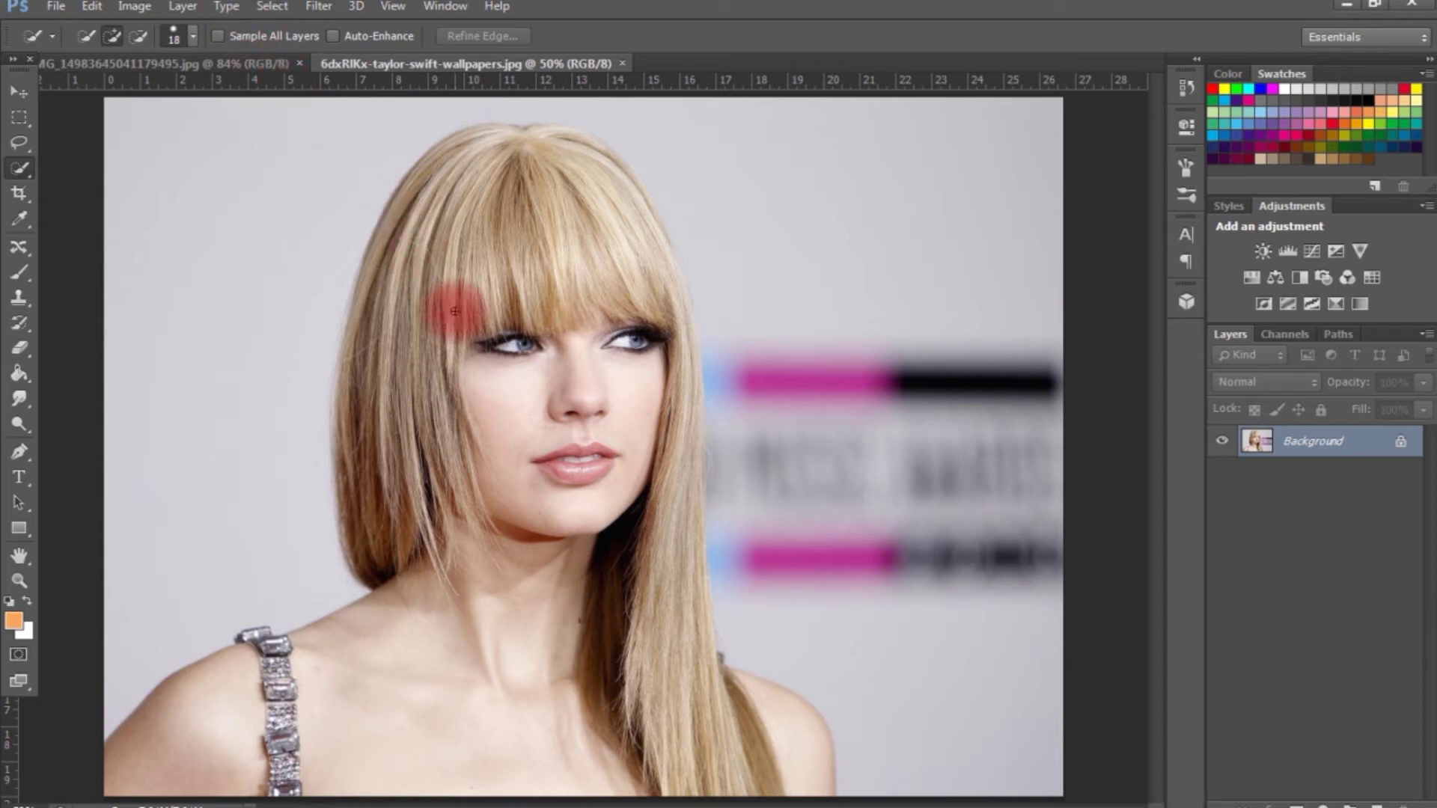
Switch to the street photo with the waving woman selected and zoom in slightly.
left_click(191, 64)
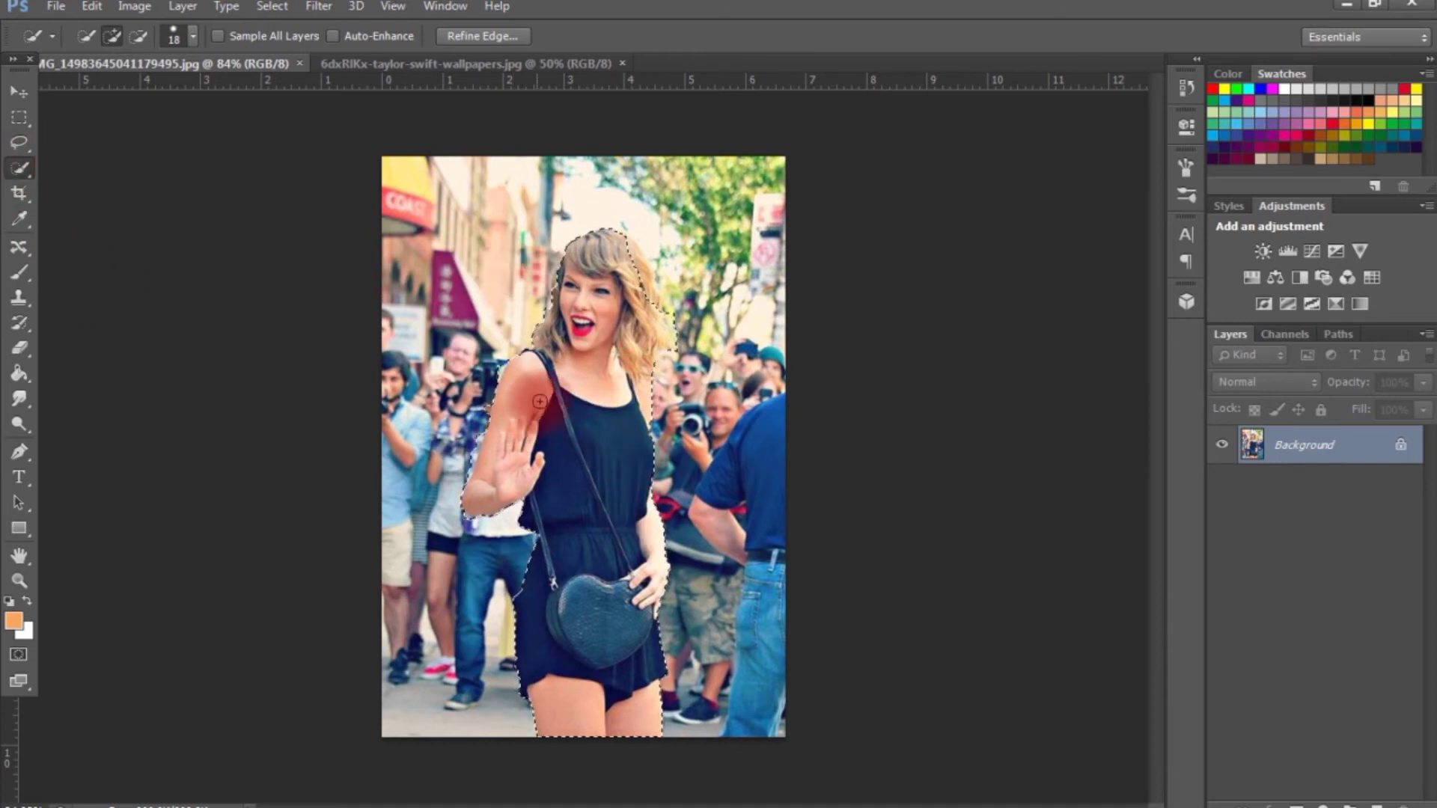
scroll(553, 397, "up", 1)
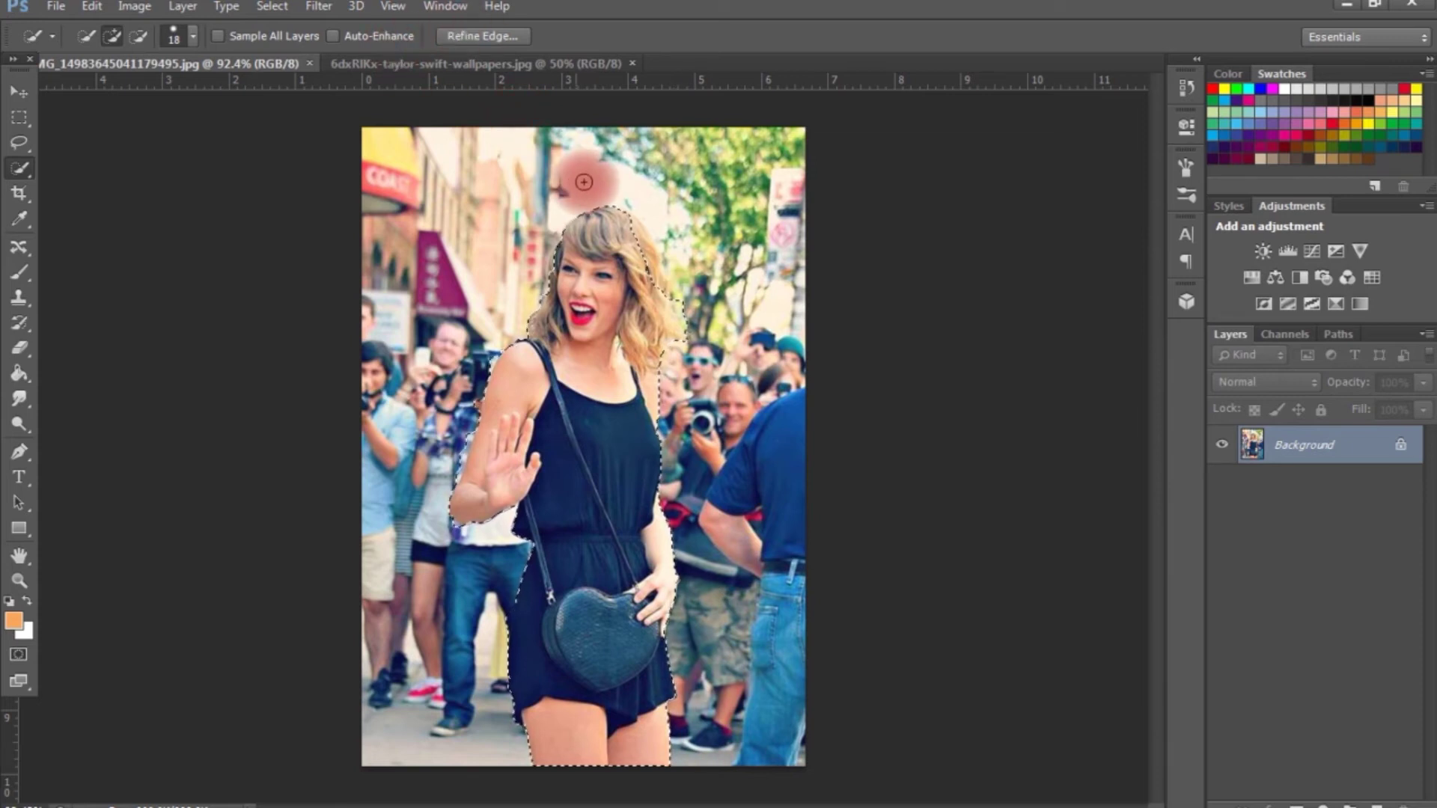
left_click(262, 6)
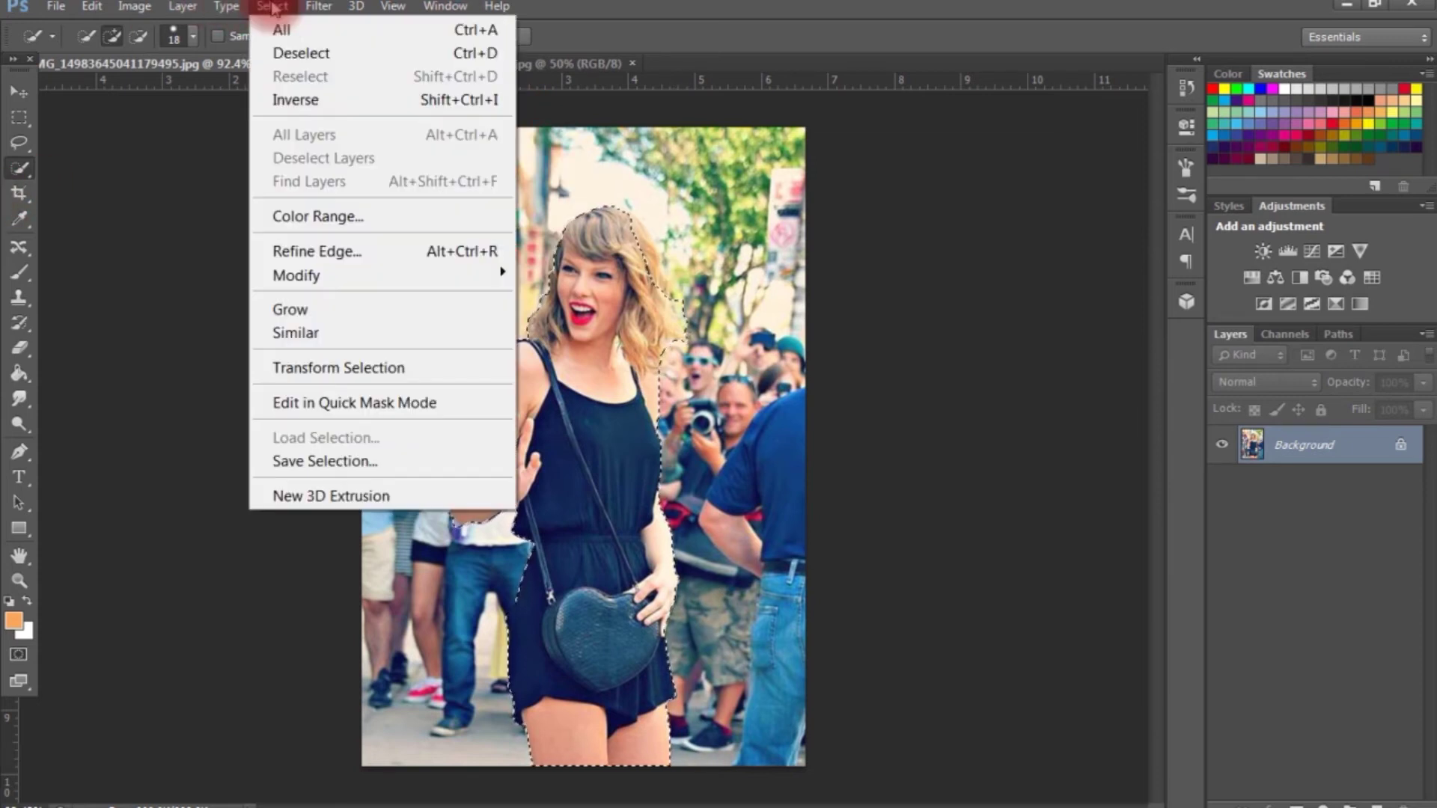
Invert the selection to the background and open Gaussian Blur with the preview at 50%.
left_click(322, 105)
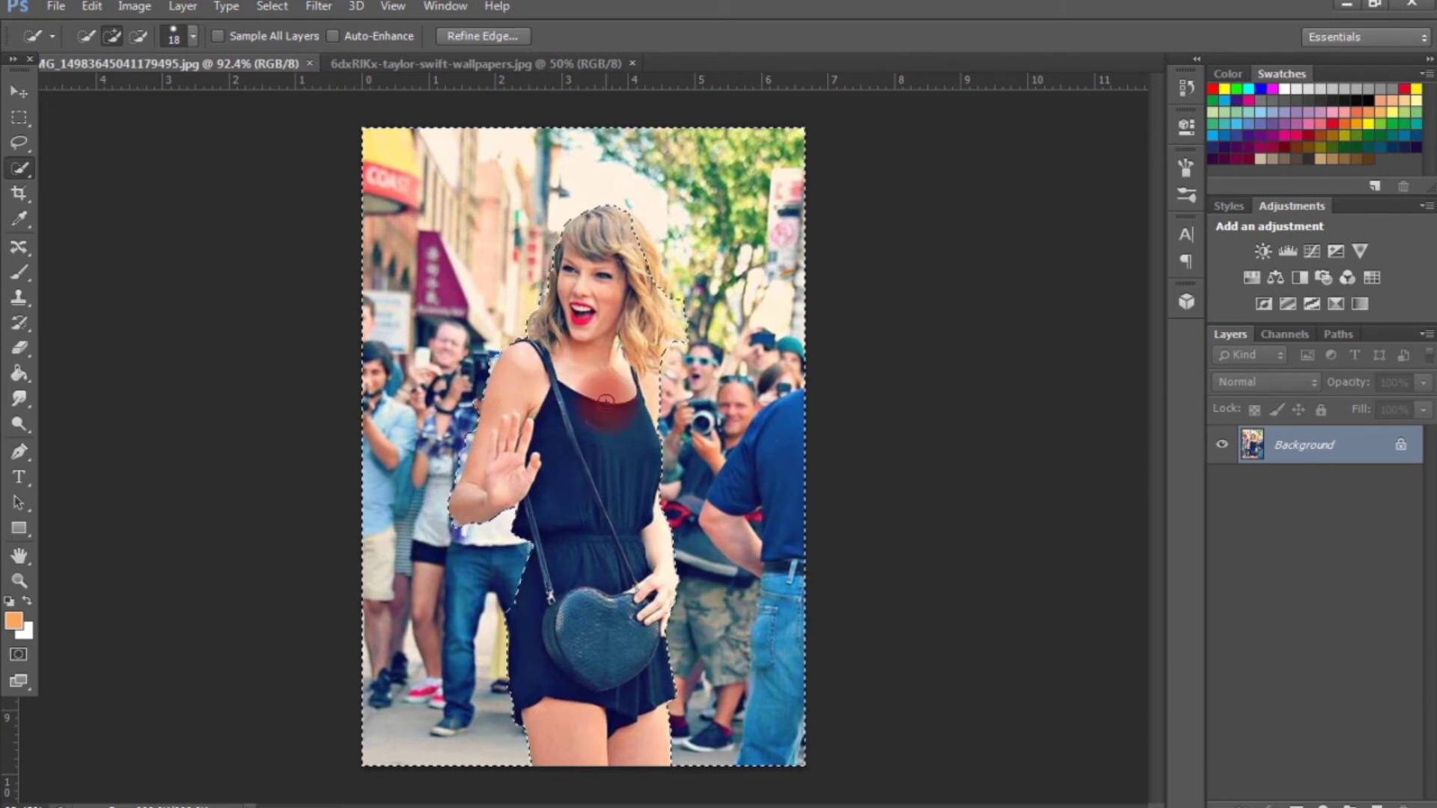
left_click(324, 13)
mouse_move(210, 231)
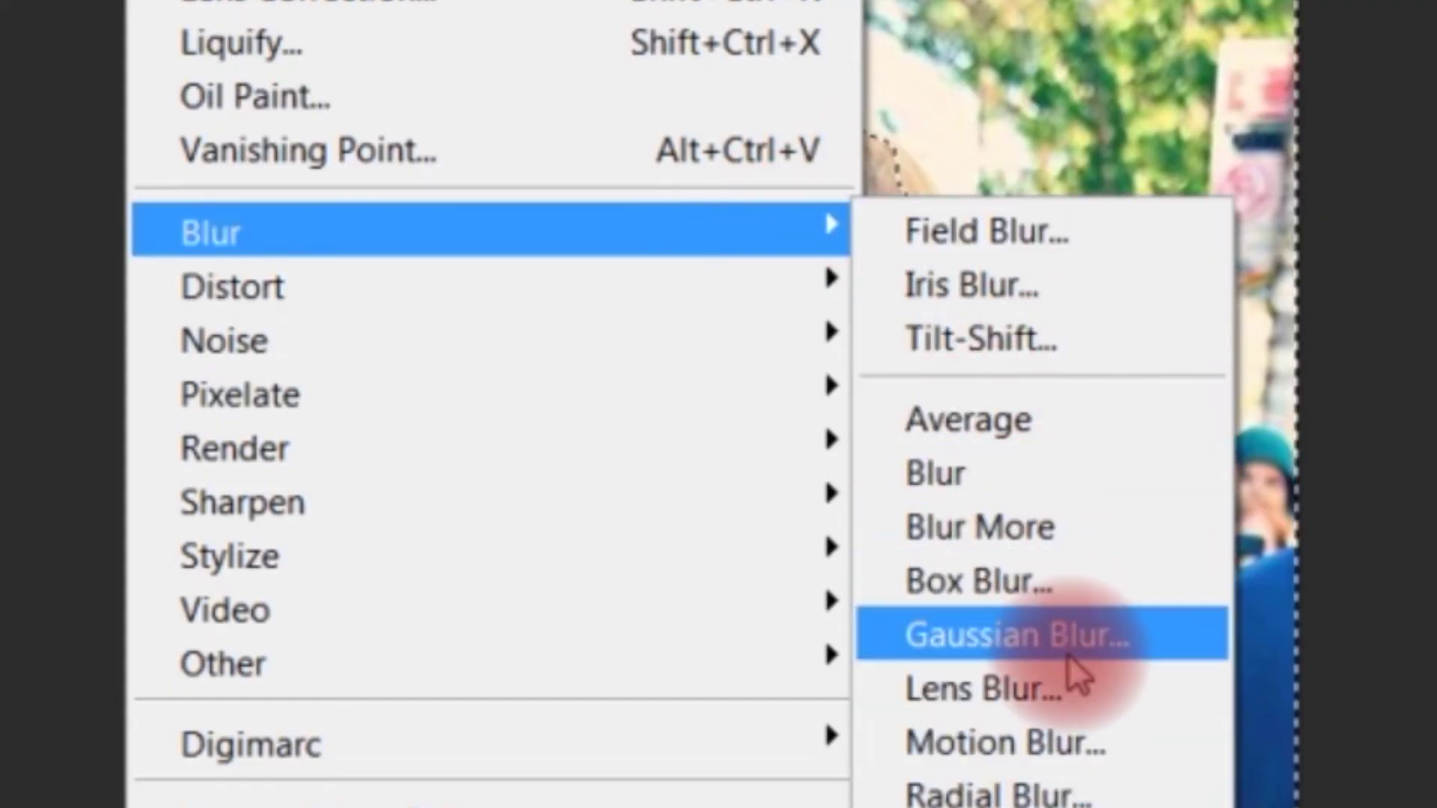
left_click(1055, 636)
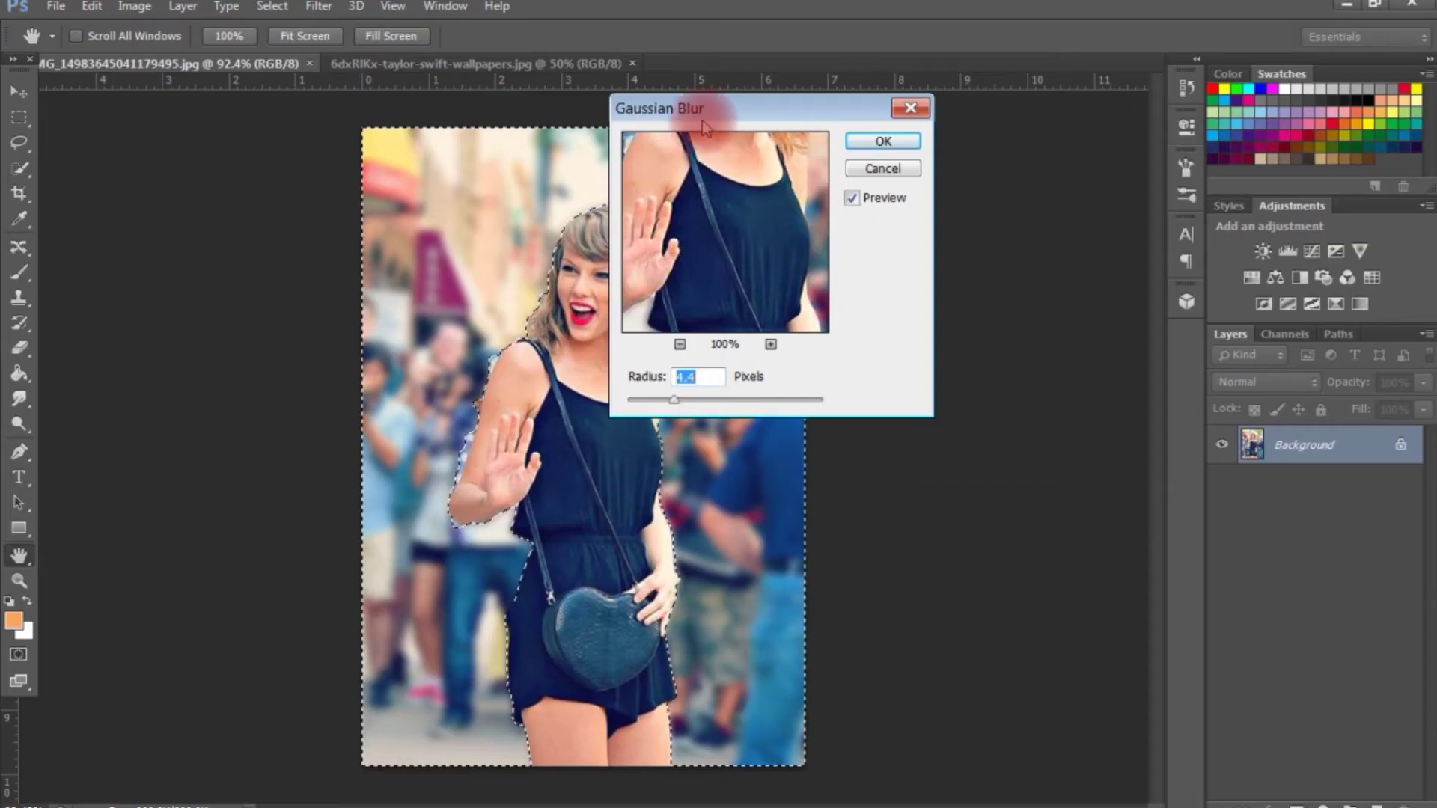
left_click_drag(718, 124, 897, 289)
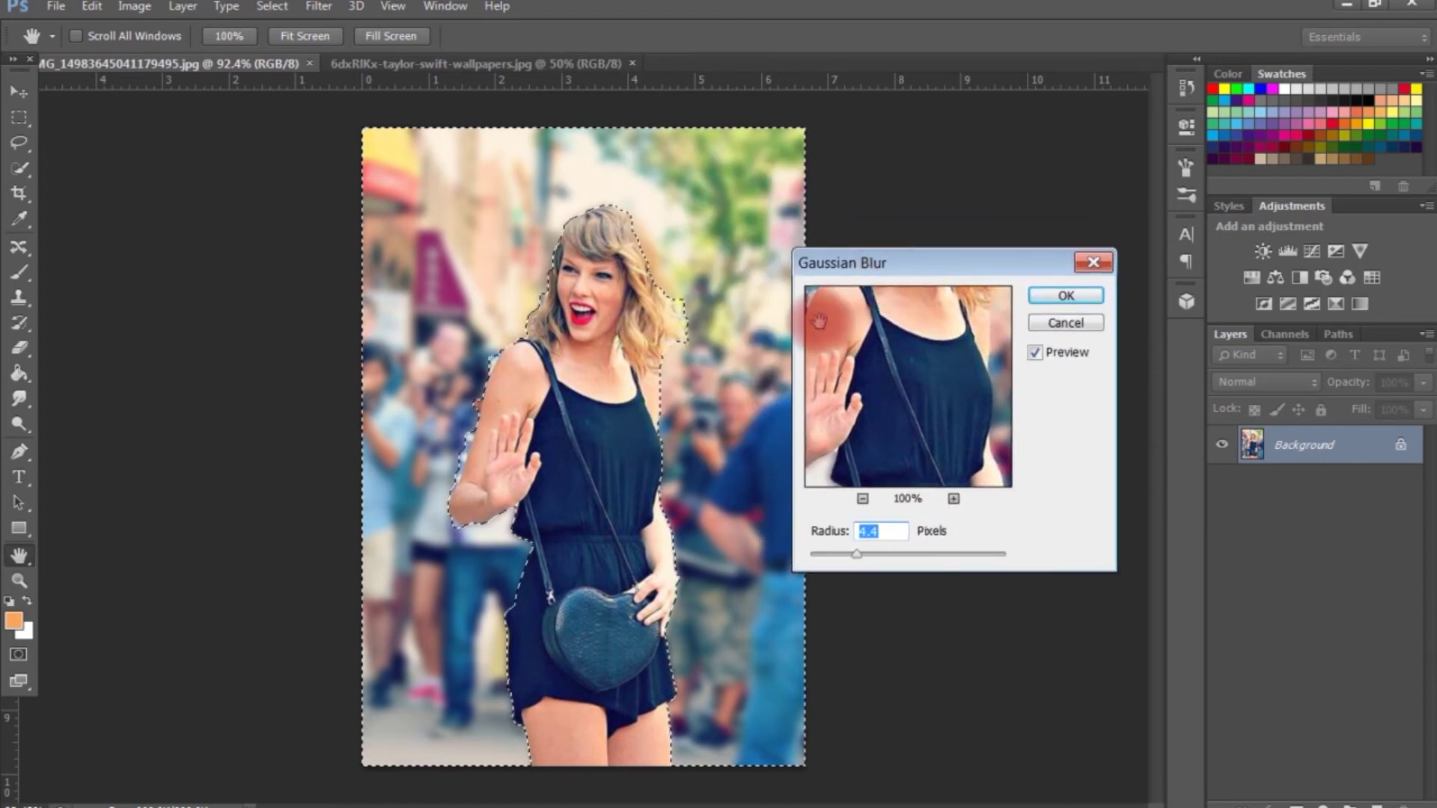
left_click(509, 410)
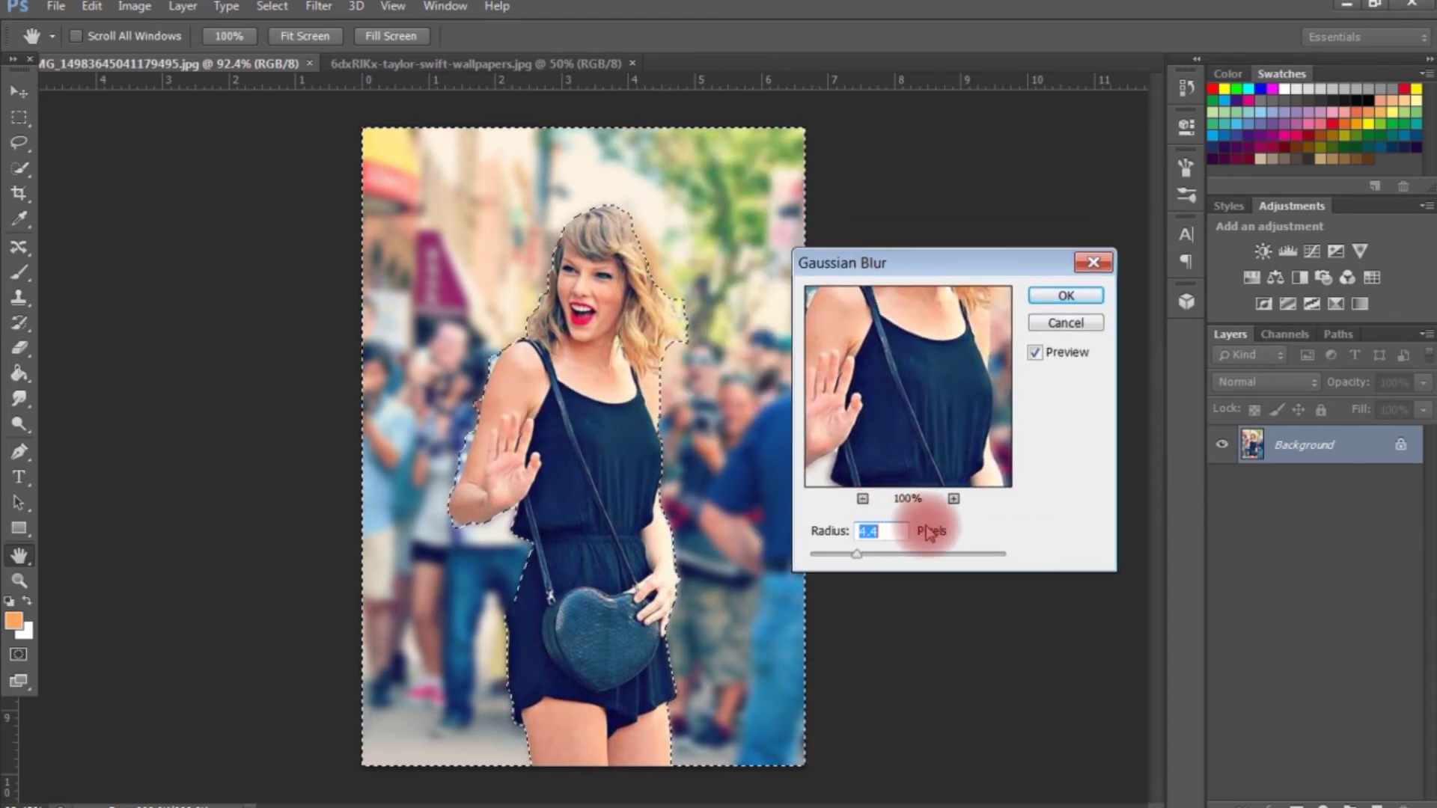
left_click(861, 500)
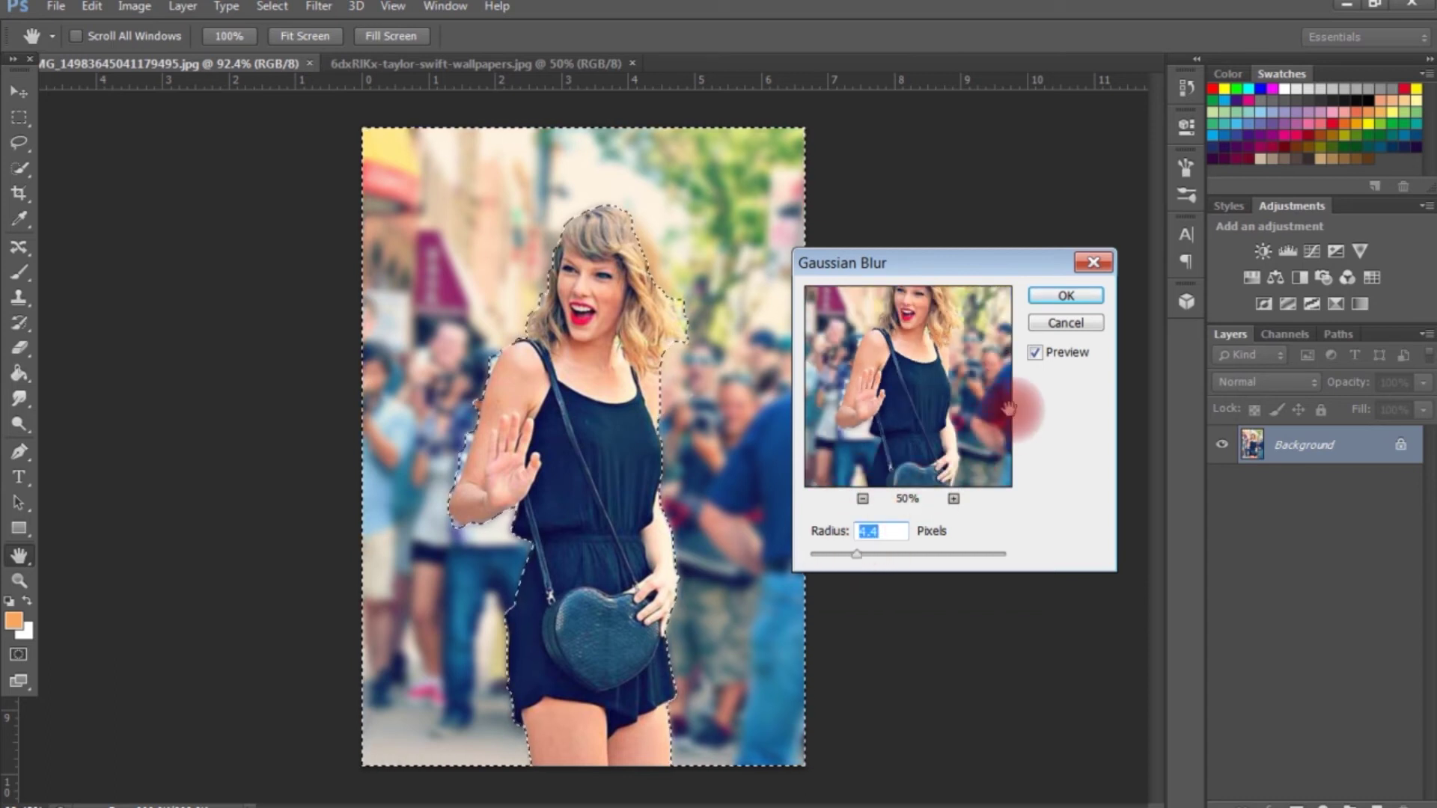
Compare the preview and apply a 4.5-pixel Gaussian Blur to the background.
left_click(1034, 353)
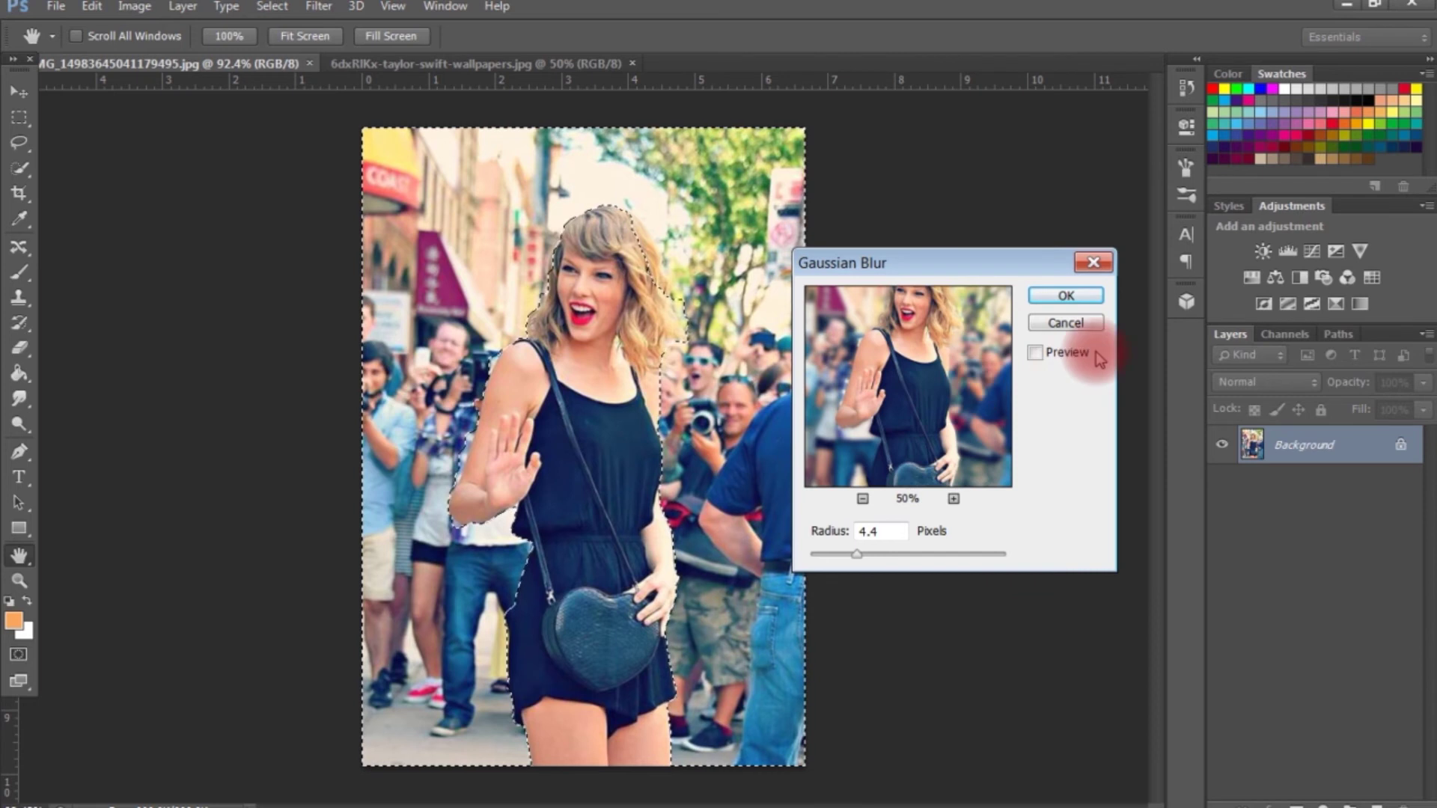
left_click(1035, 353)
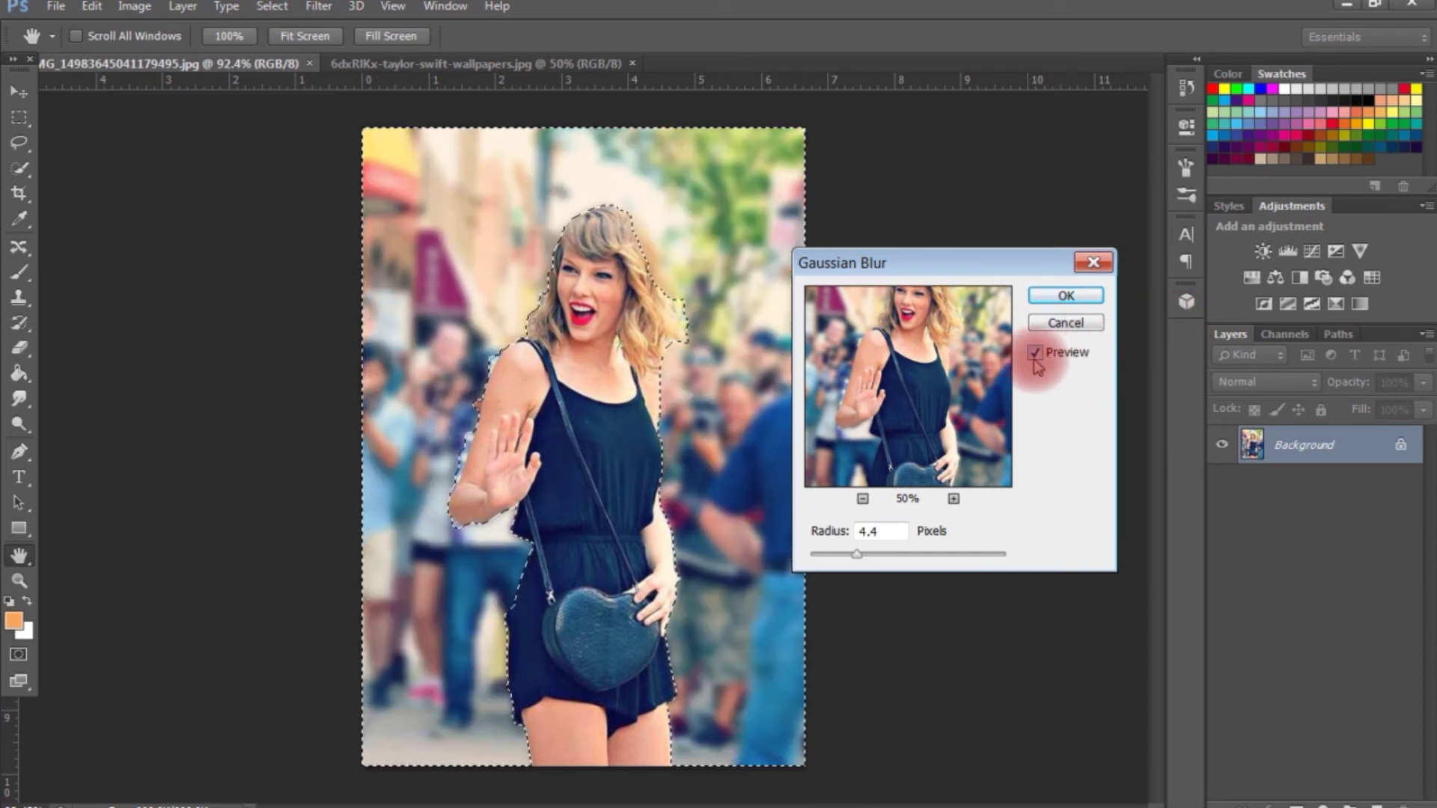
left_click_drag(858, 562, 834, 568)
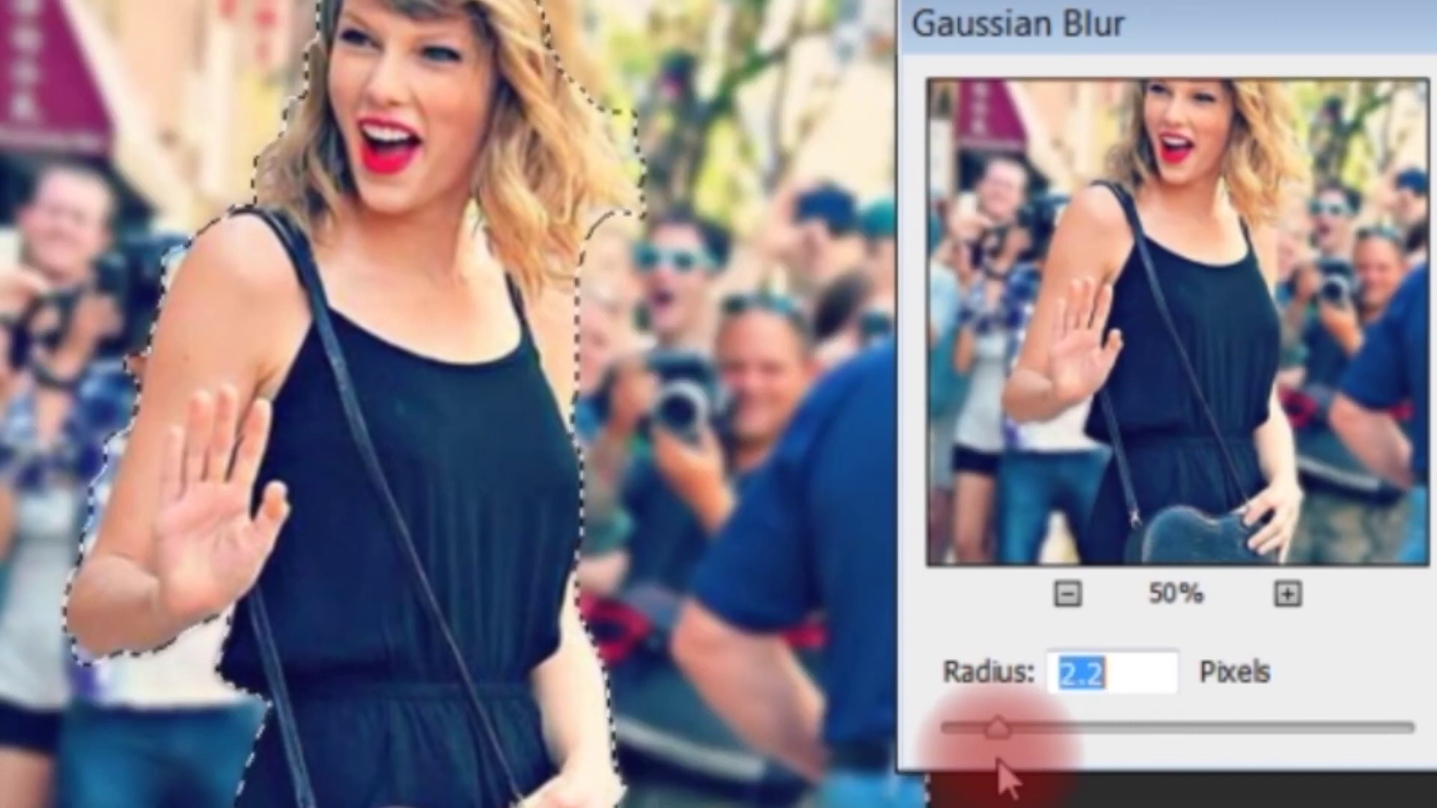
mouse_move(997, 727)
left_mouse_down()
mouse_move(1120, 726)
mouse_move(1042, 741)
mouse_move(1081, 756)
left_mouse_up()
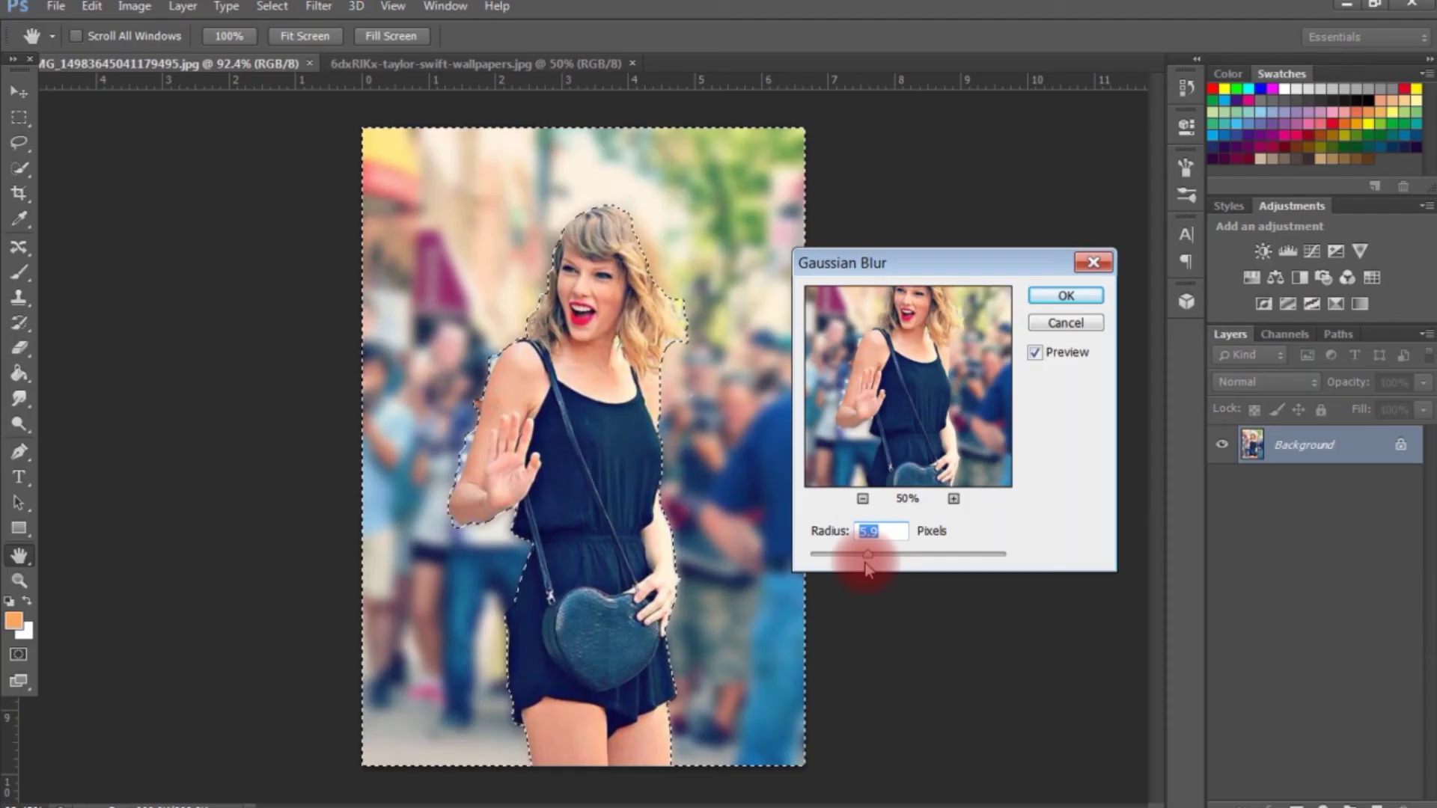
left_click_drag(866, 565, 858, 562)
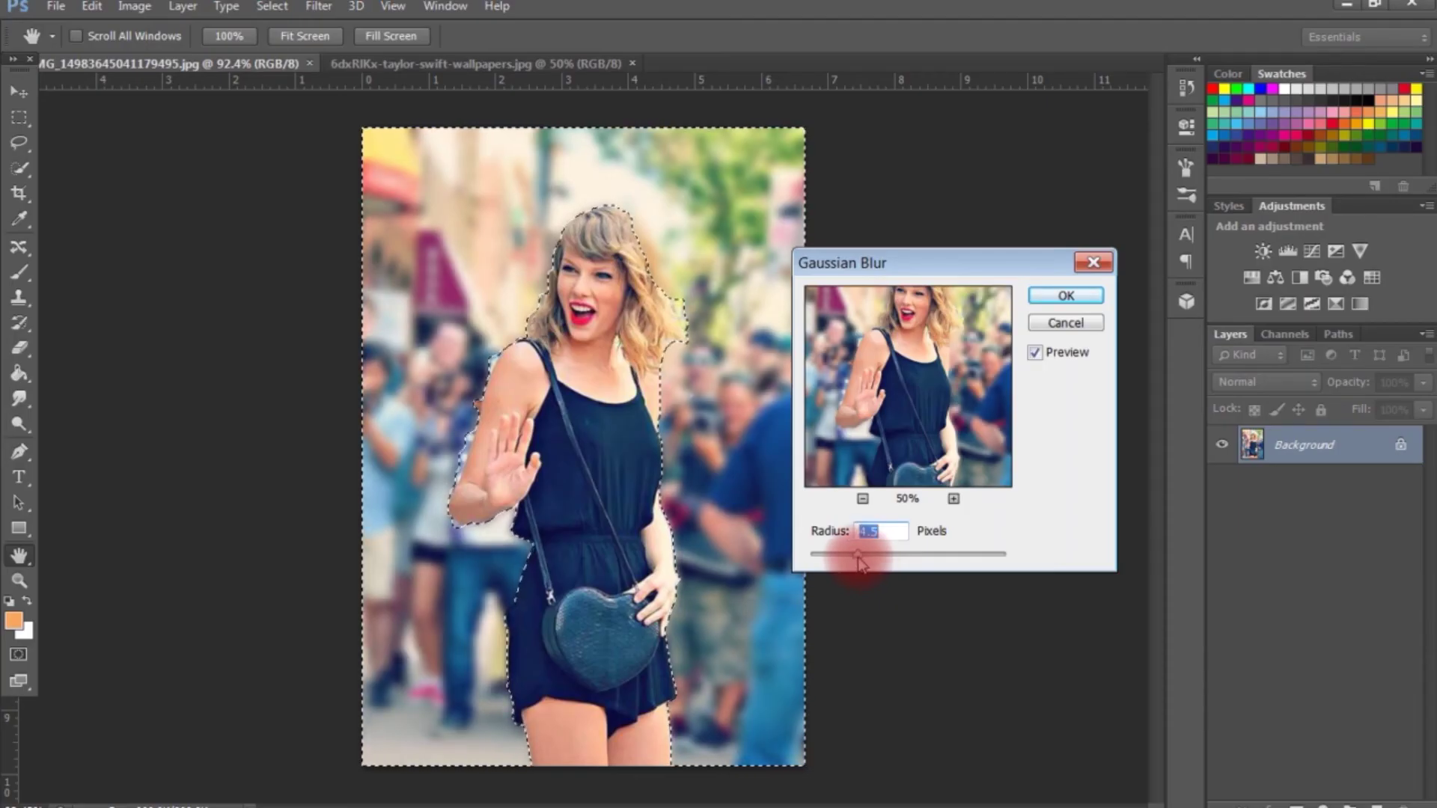
left_click(1064, 294)
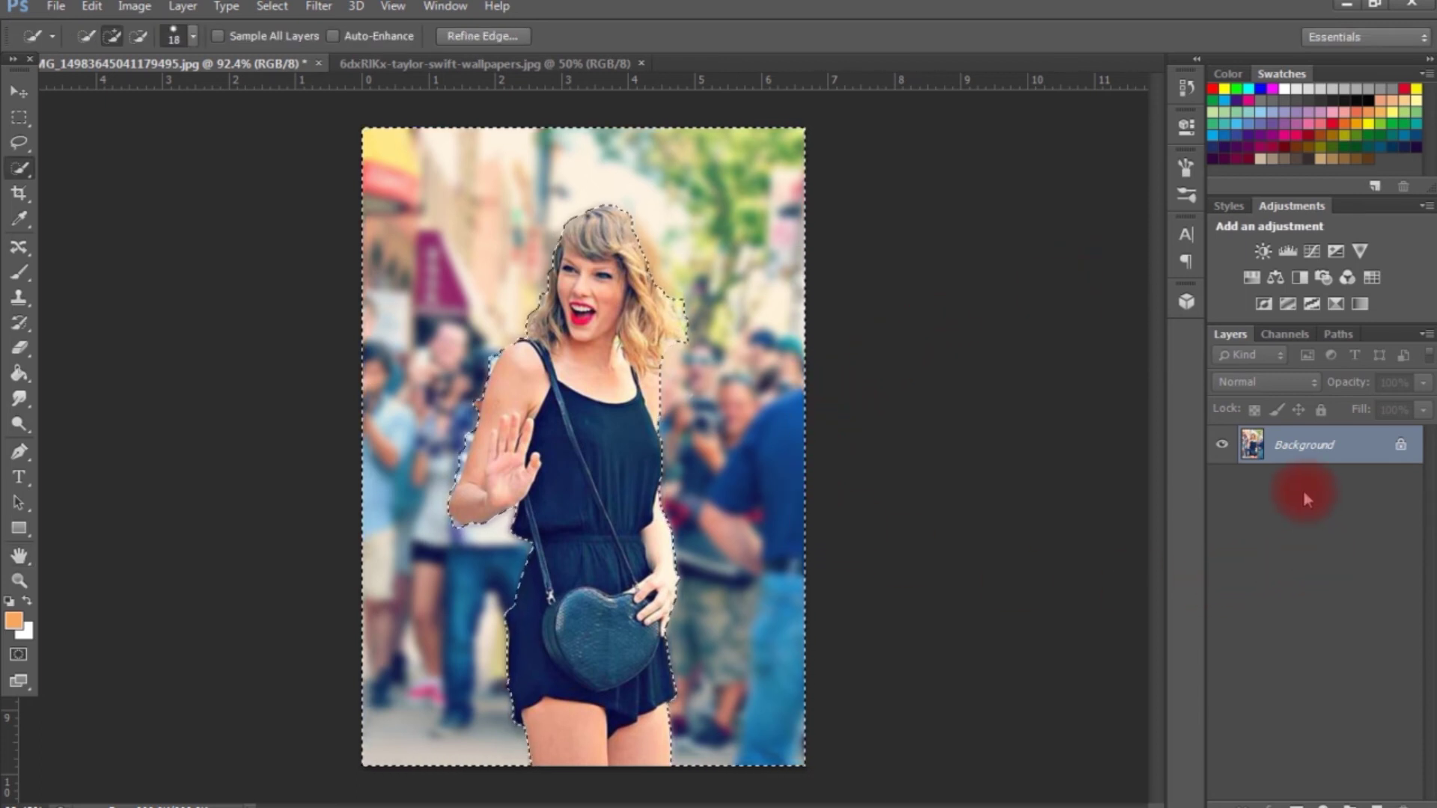
Undo the blur and convert the photo into a smart object Layer 0 for smart filters.
key("ctrl+z")
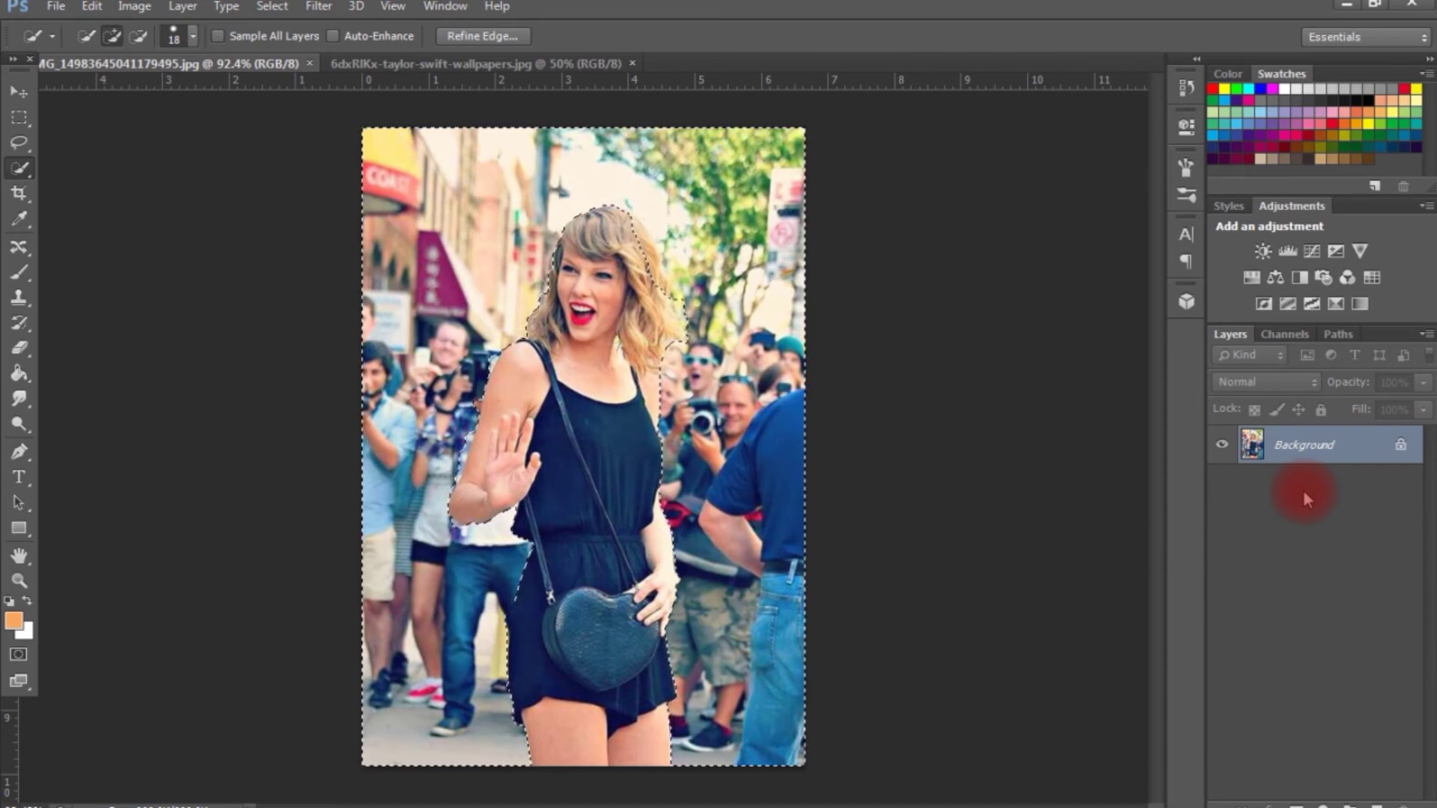
left_click(318, 6)
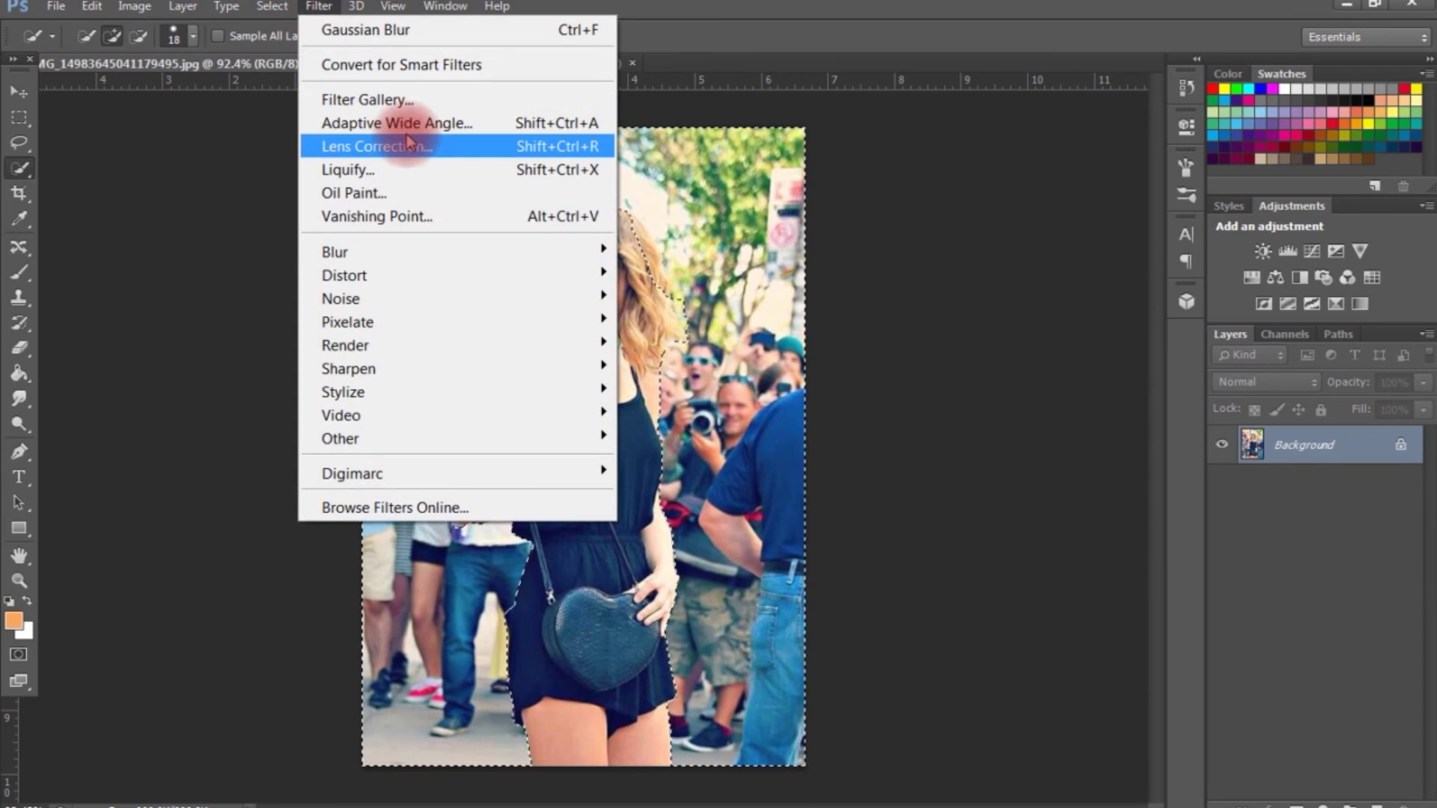
left_click(377, 64)
left_click(771, 318)
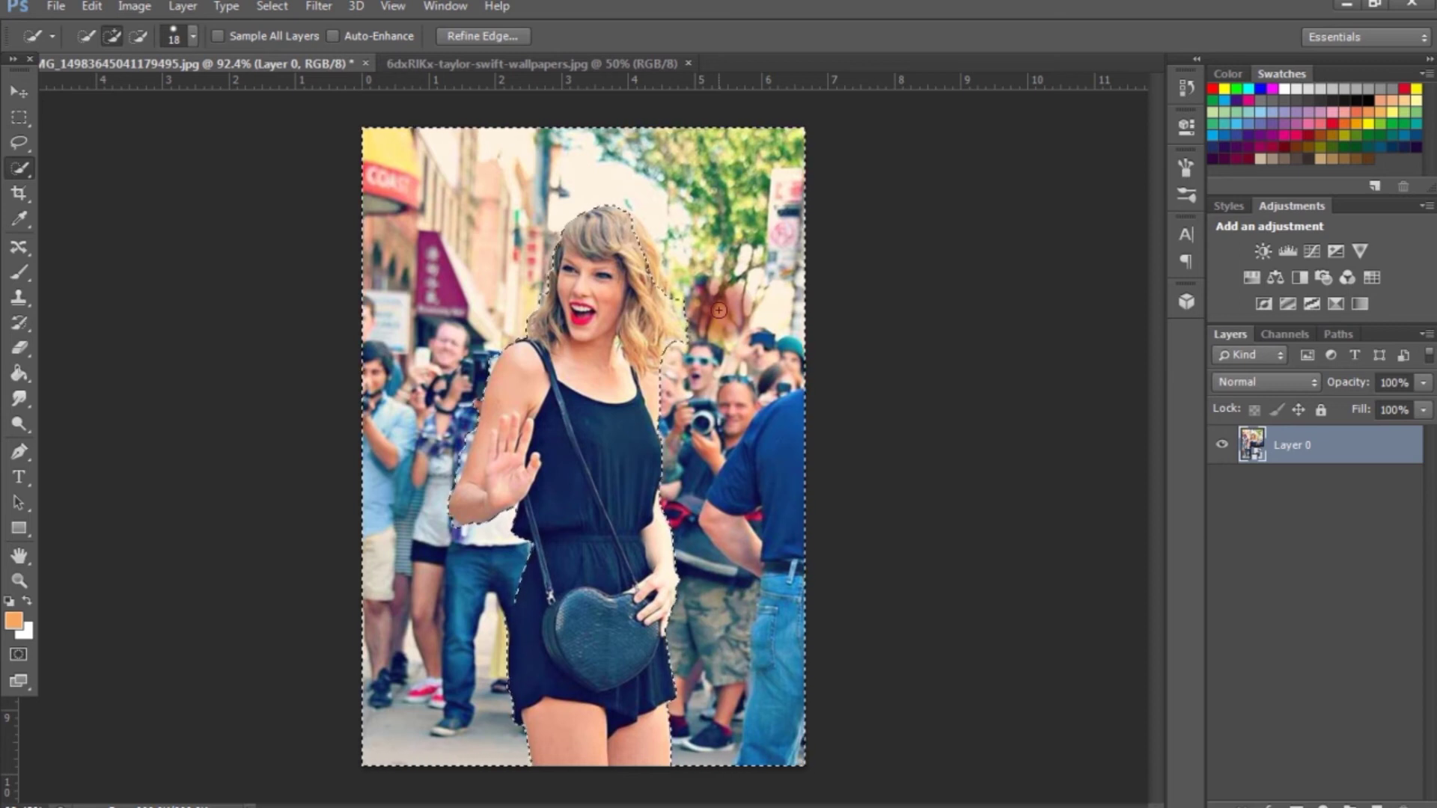
left_click(796, 473)
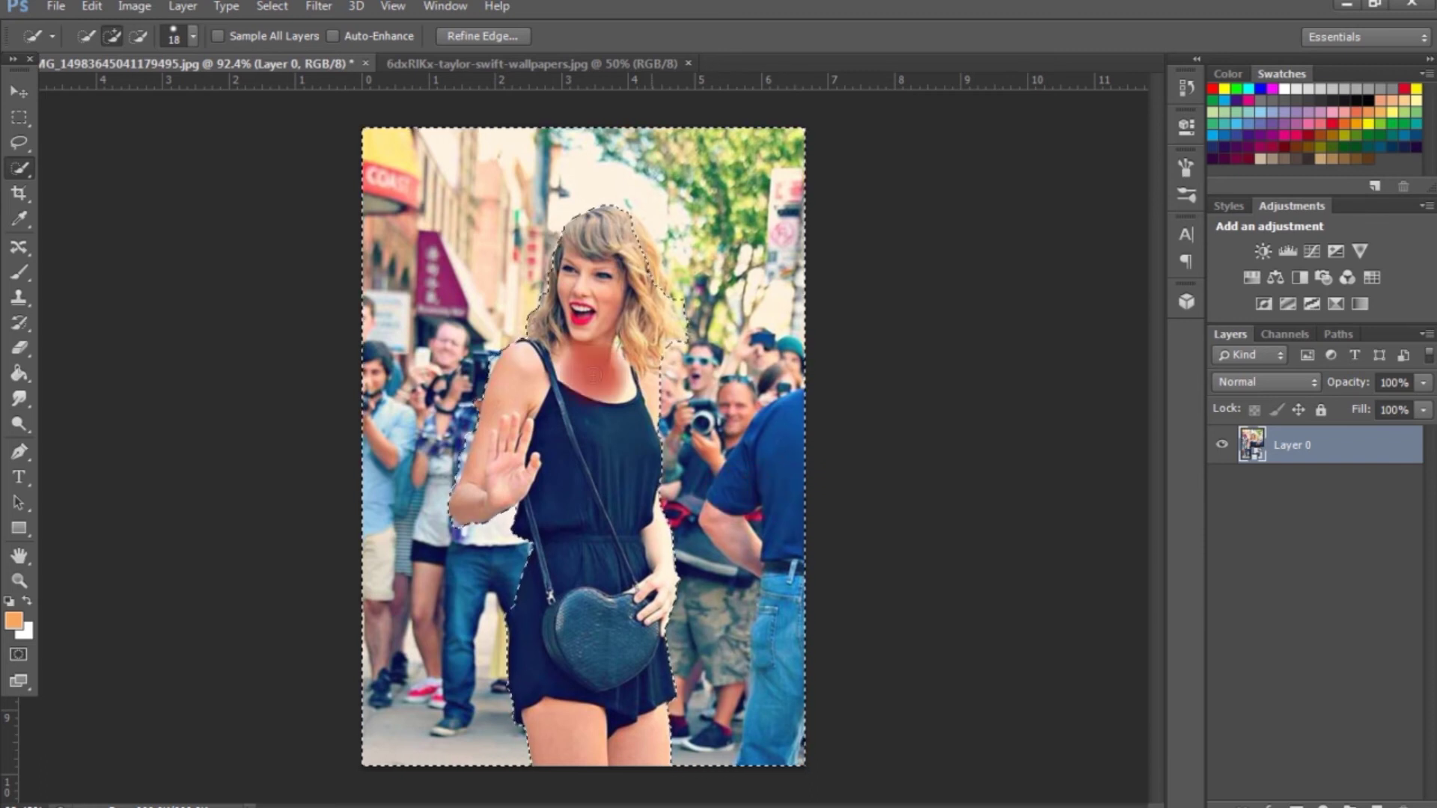
left_click(321, 9)
Apply a 4.5-pixel Gaussian Blur smart filter to Layer 0, masked to the background.
left_click(584, 297)
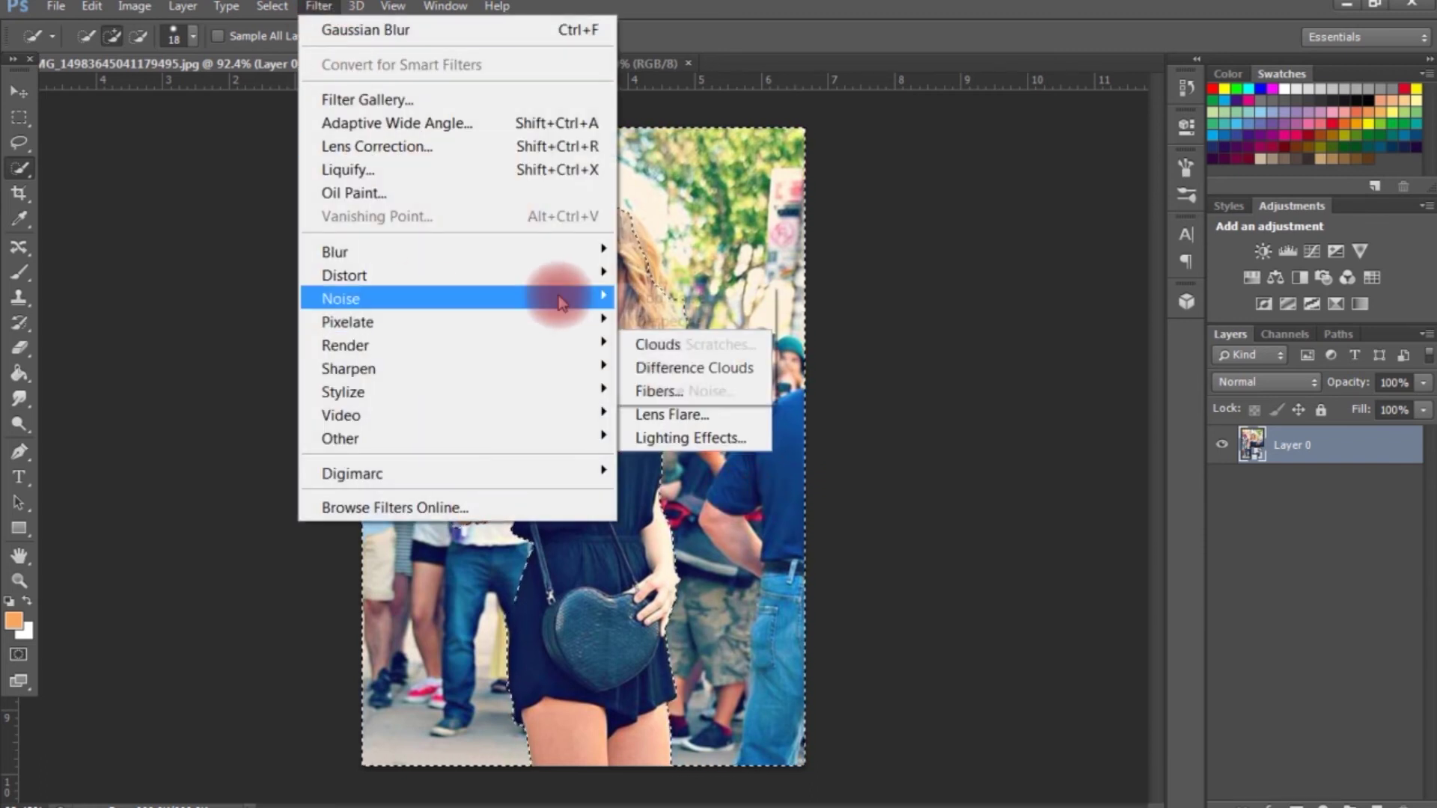
left_click(604, 253)
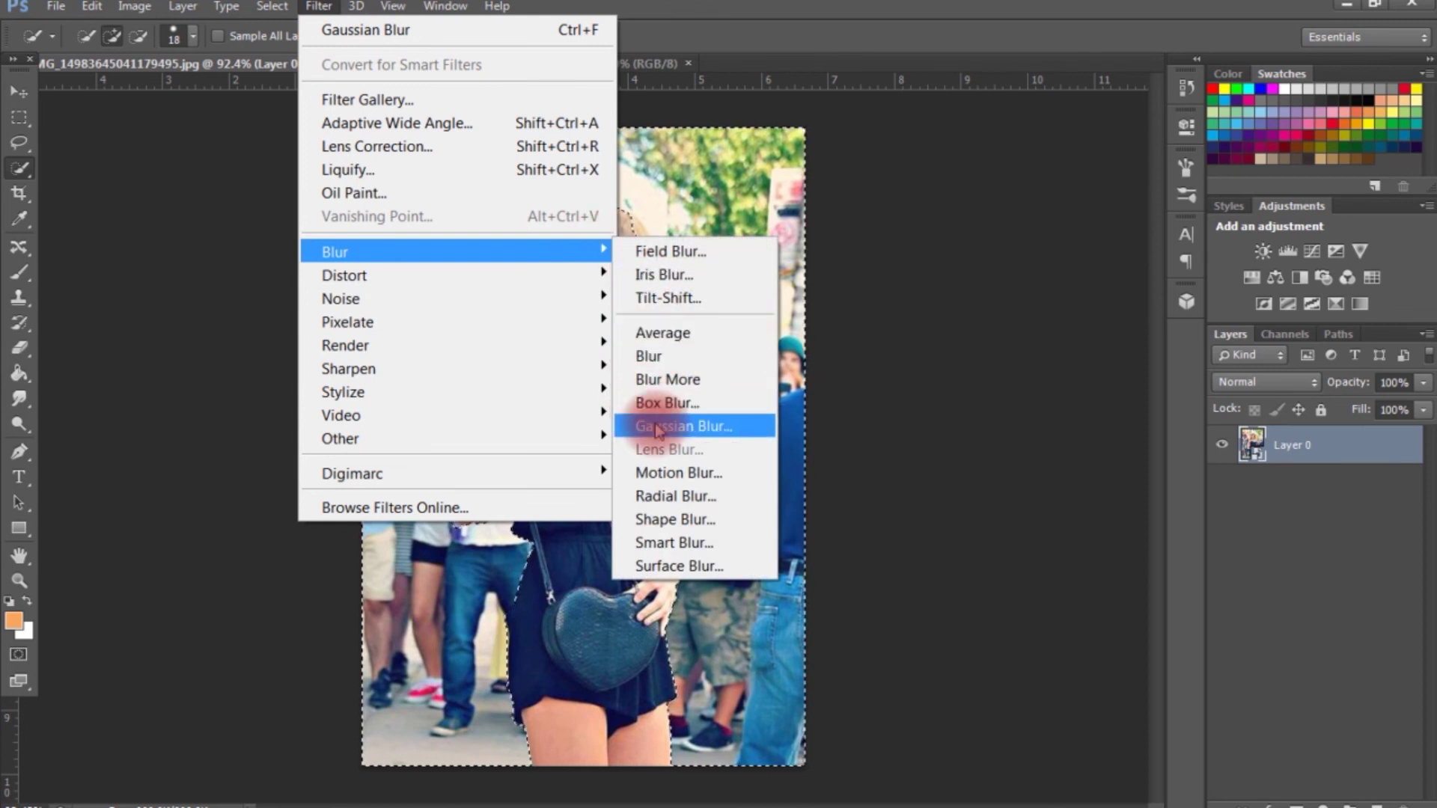
left_click(674, 426)
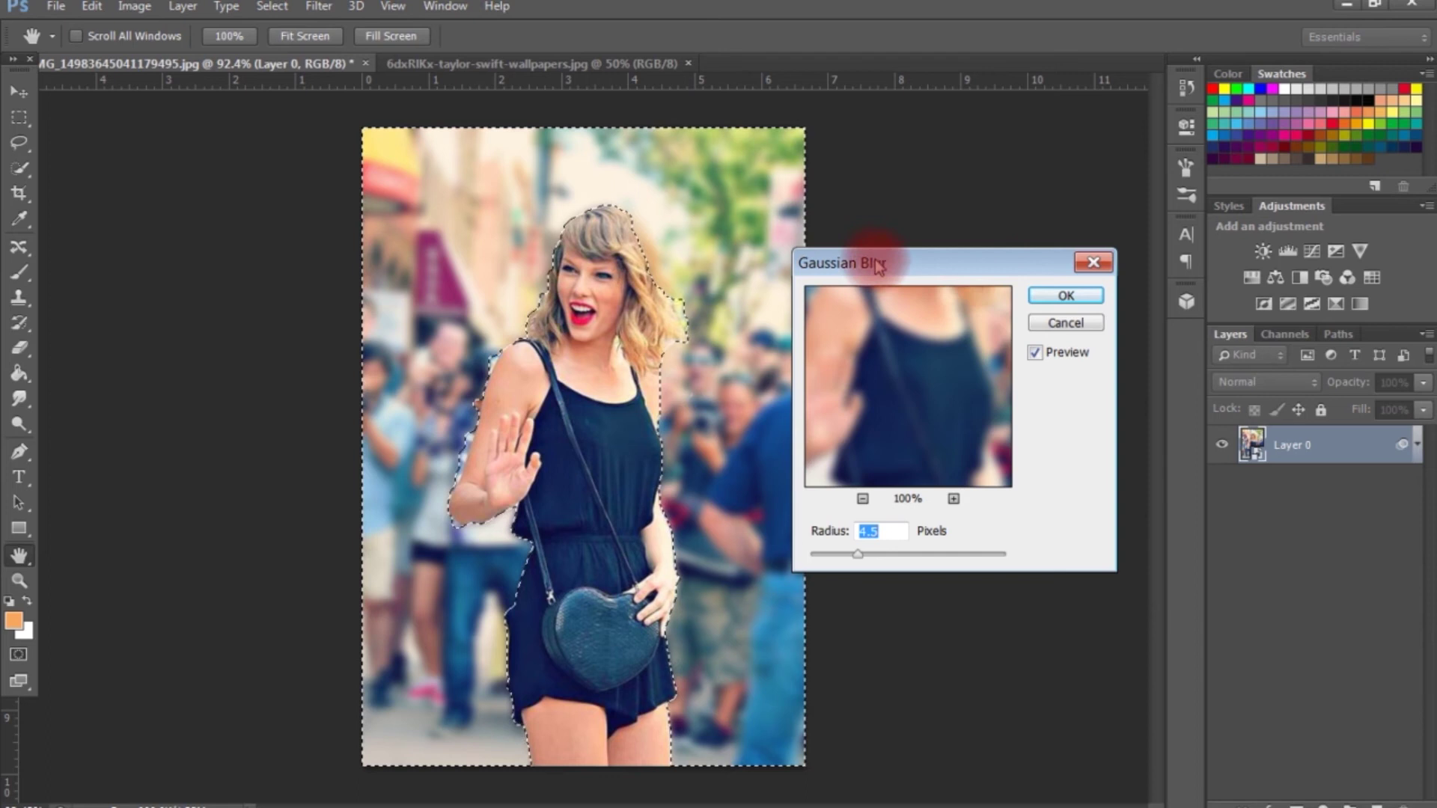
left_click_drag(875, 263, 950, 264)
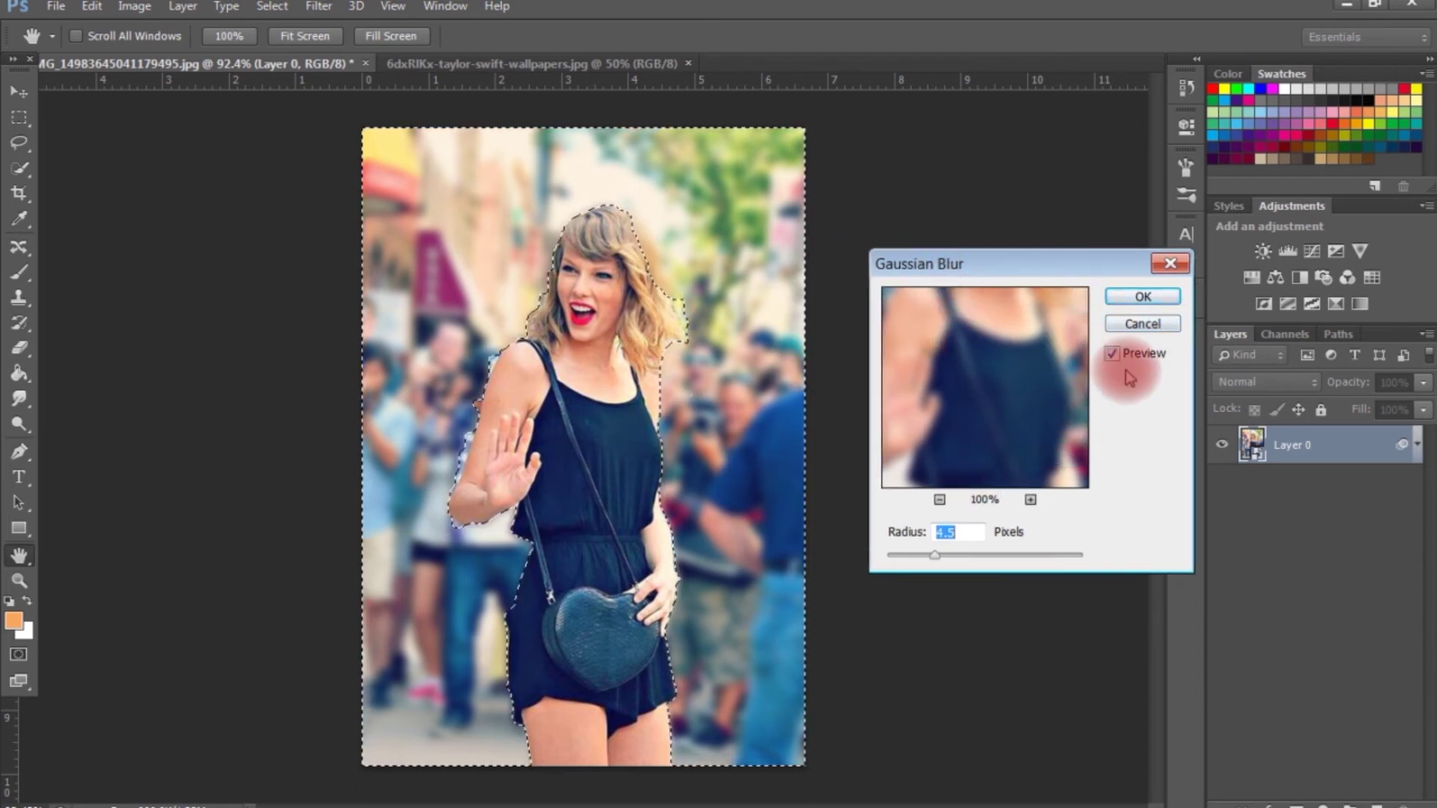
left_click(1143, 297)
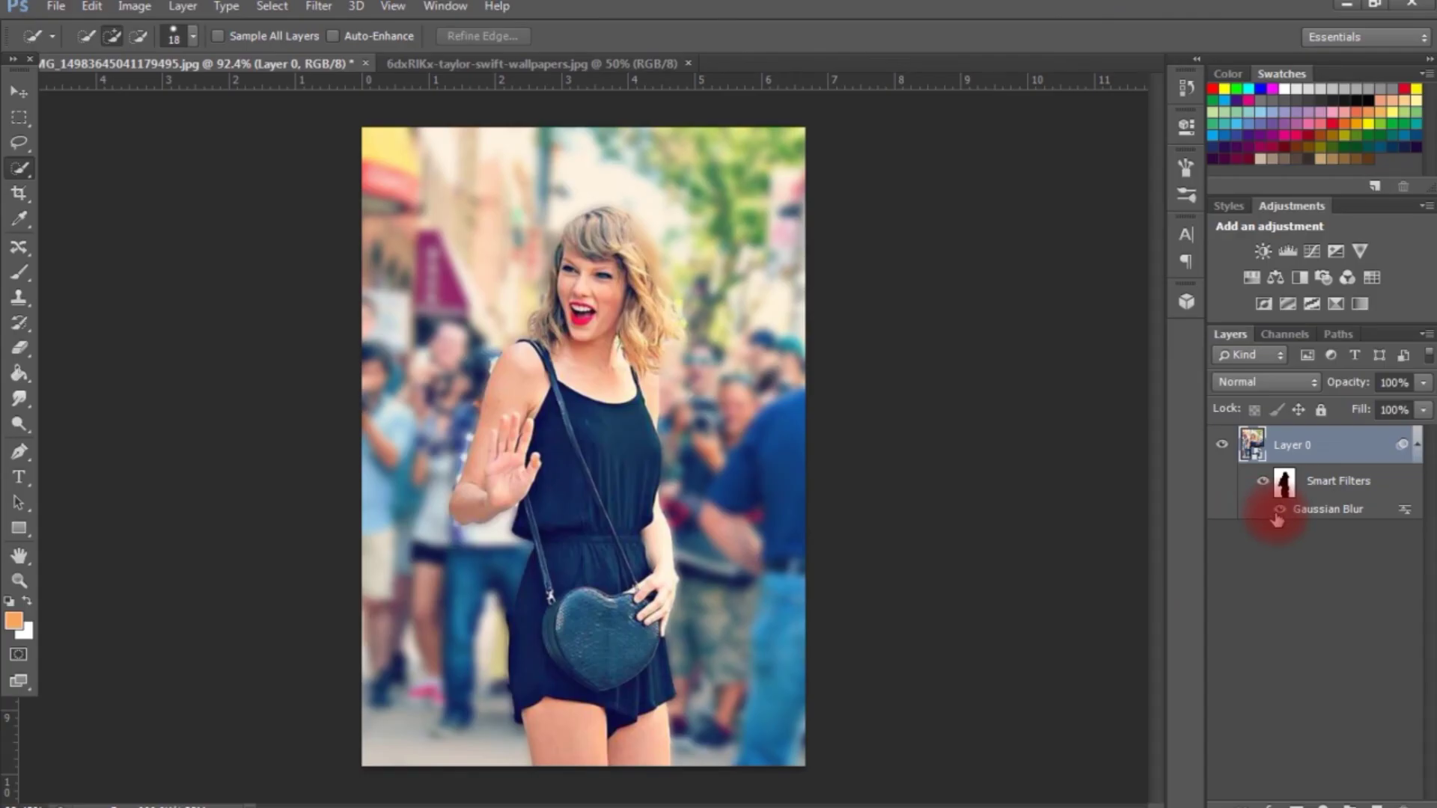
Toggle the Gaussian Blur smart filter off and back on to compare with the original.
left_click(1278, 512)
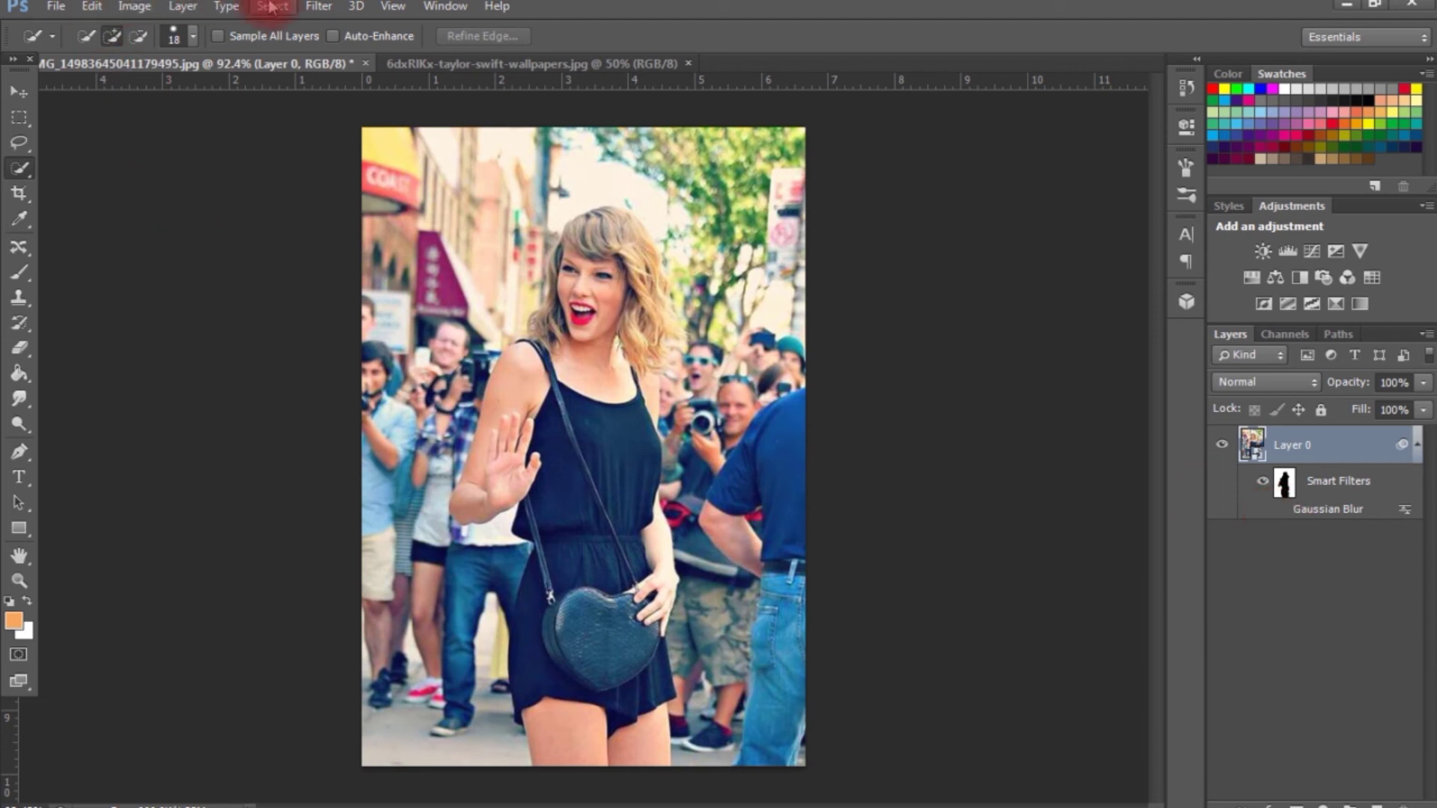
left_click(314, 7)
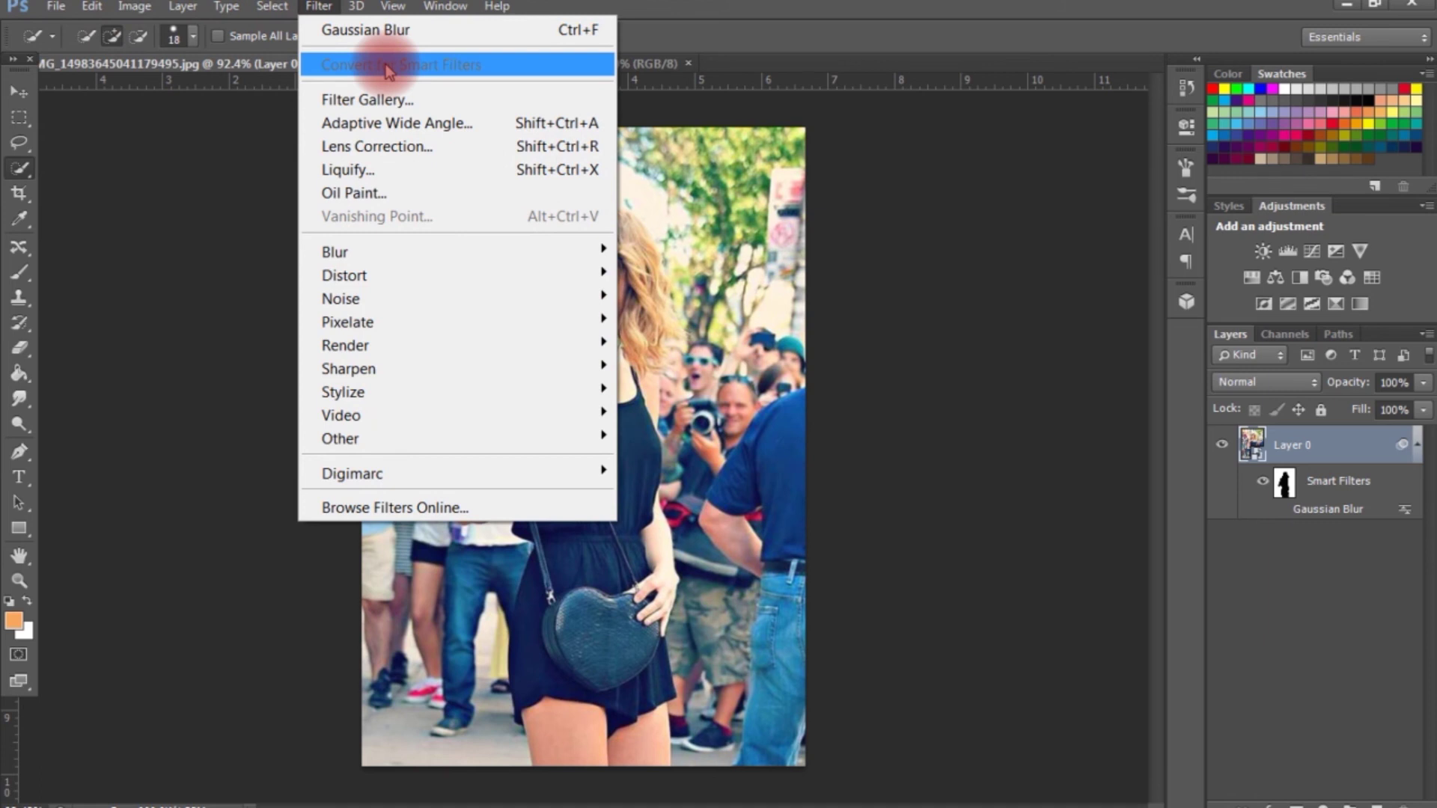
left_click(1254, 563)
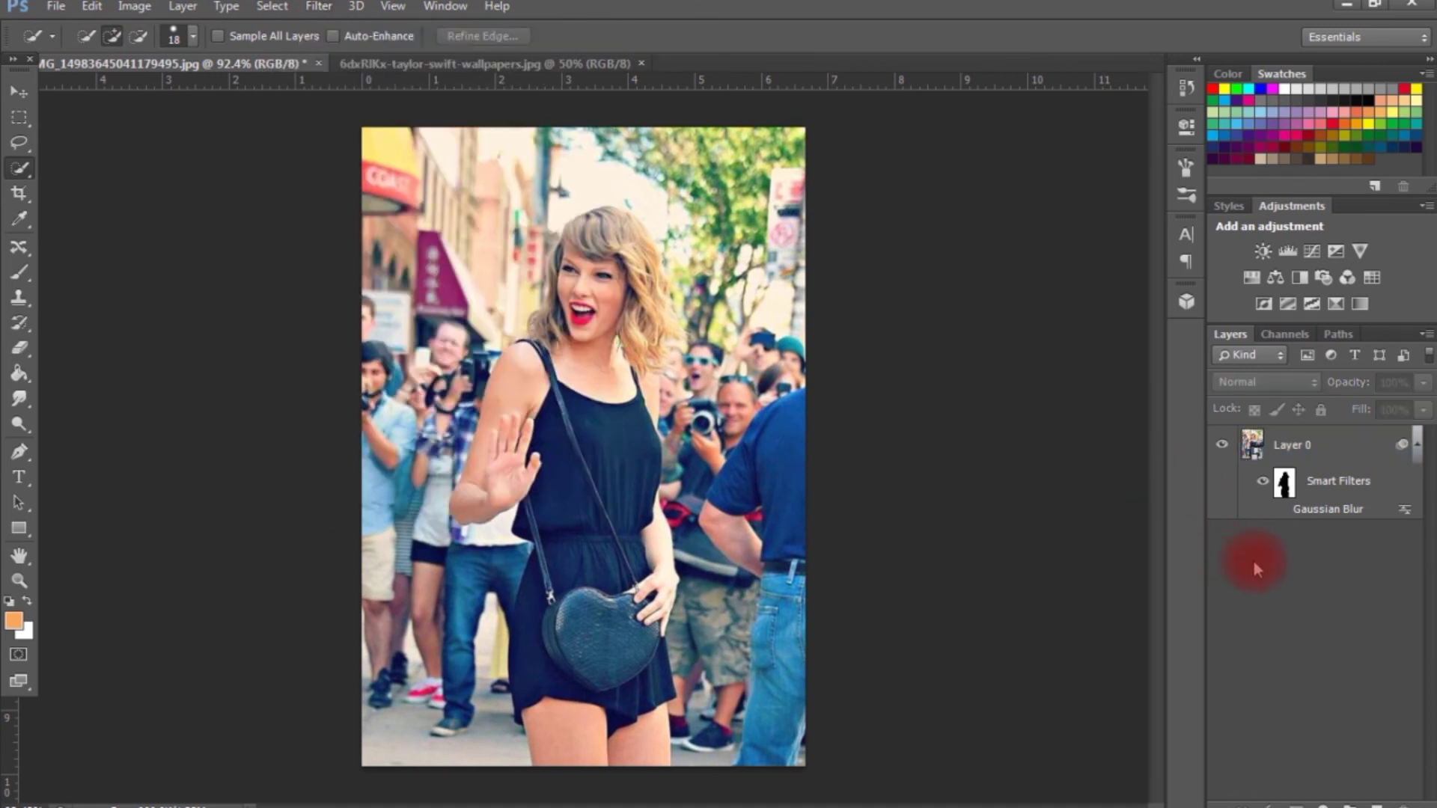
left_click(1280, 511)
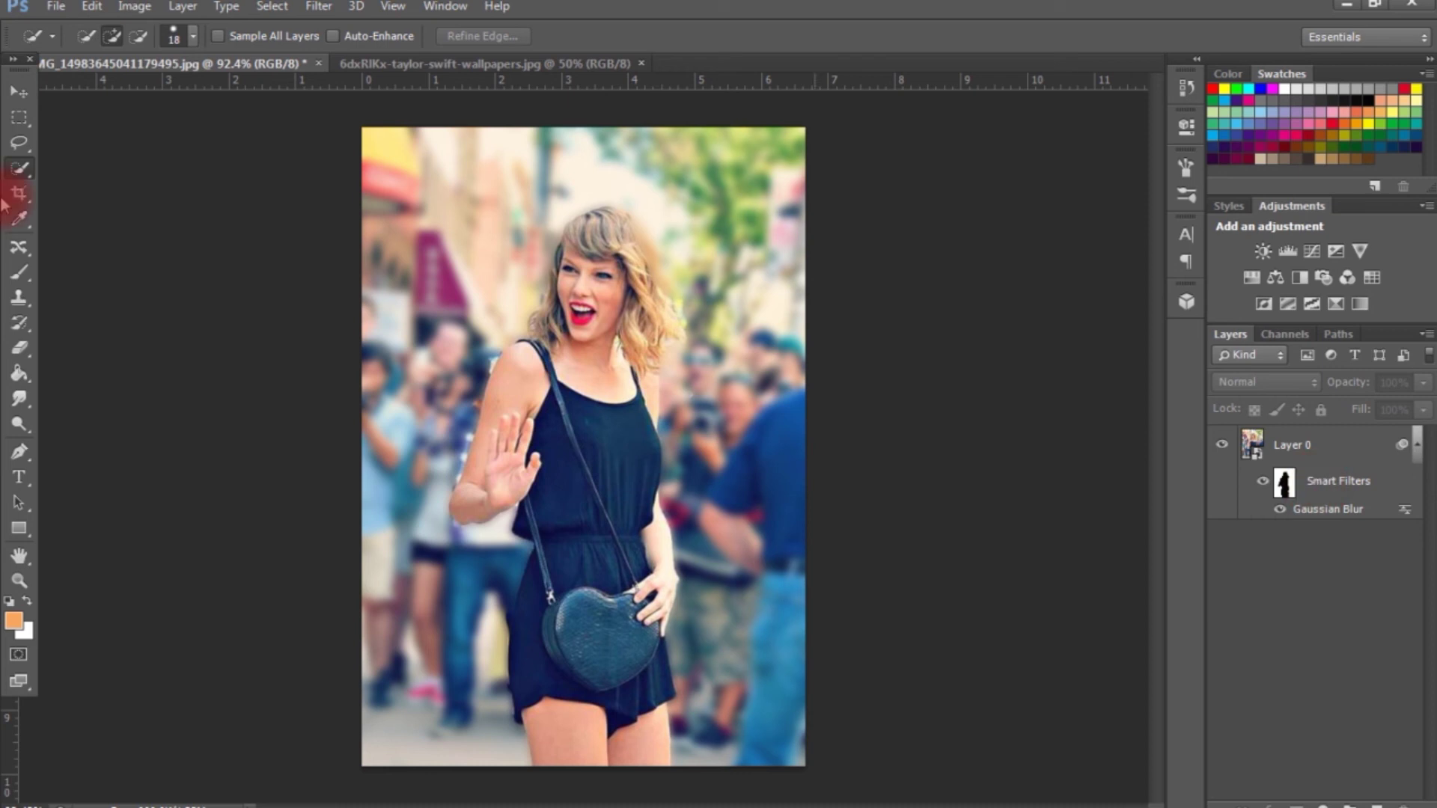
left_click(56, 6)
Start saving the photo as a layered Photoshop PSD, but dismiss the save without saving.
left_click(75, 301)
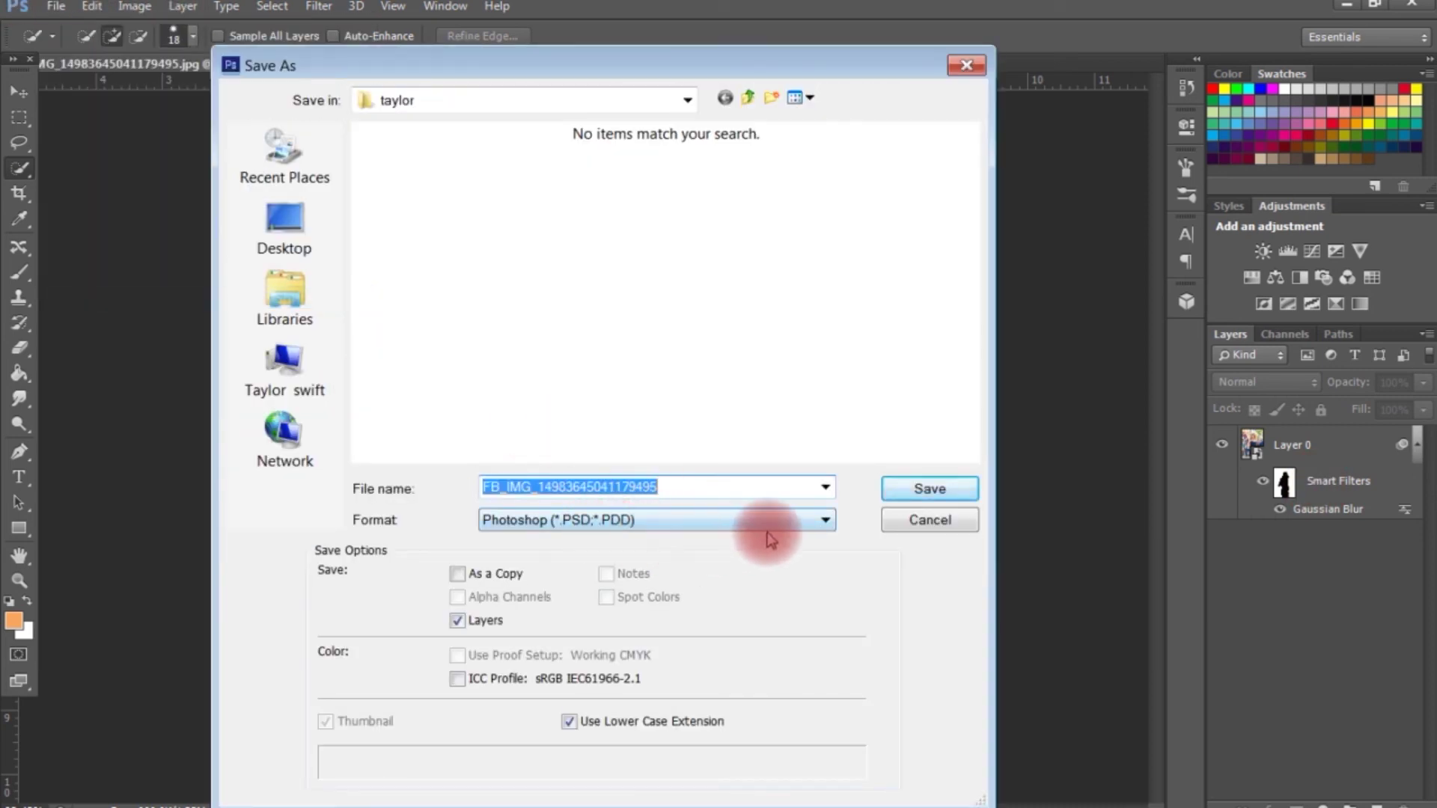
left_click(944, 491)
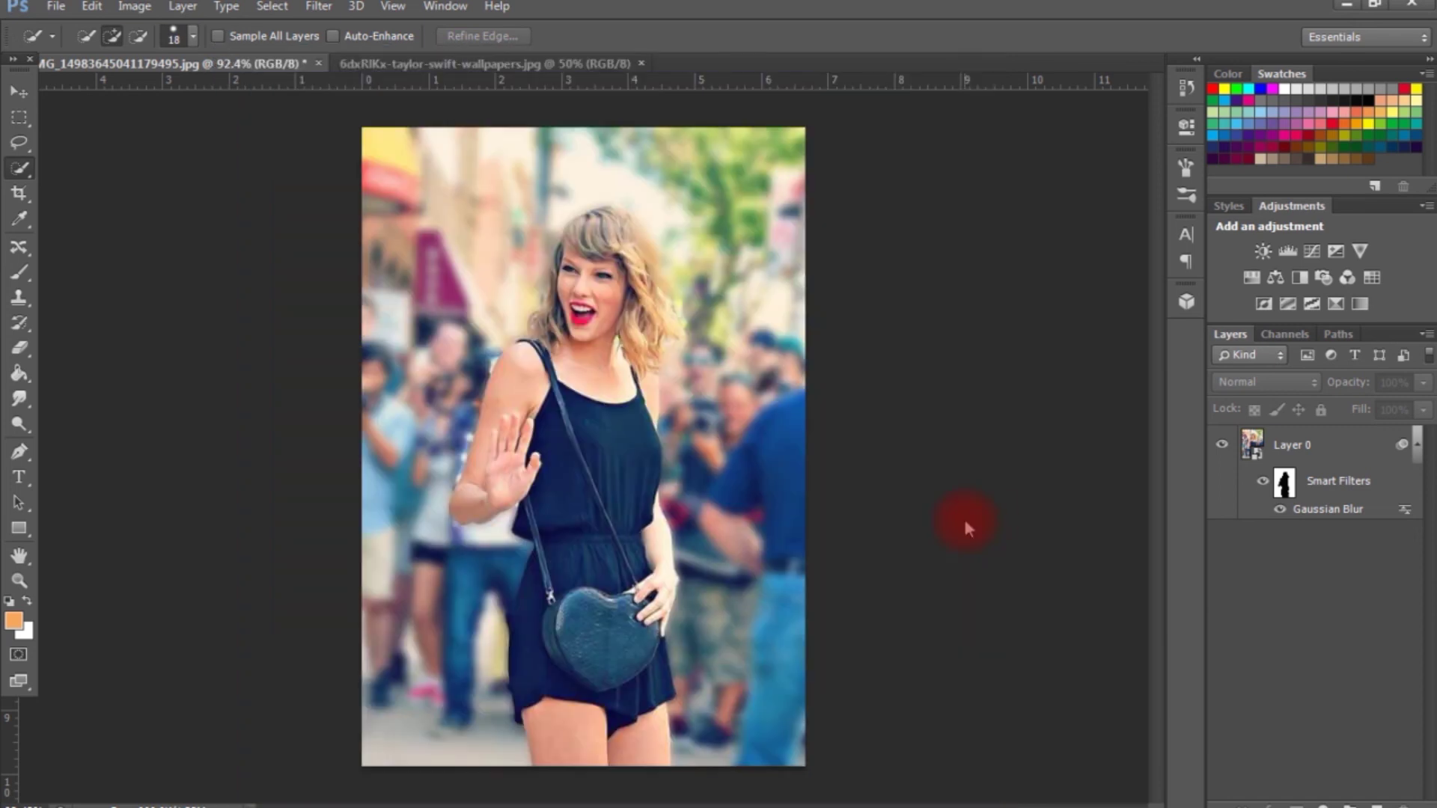
left_click_drag(734, 389, 703, 390)
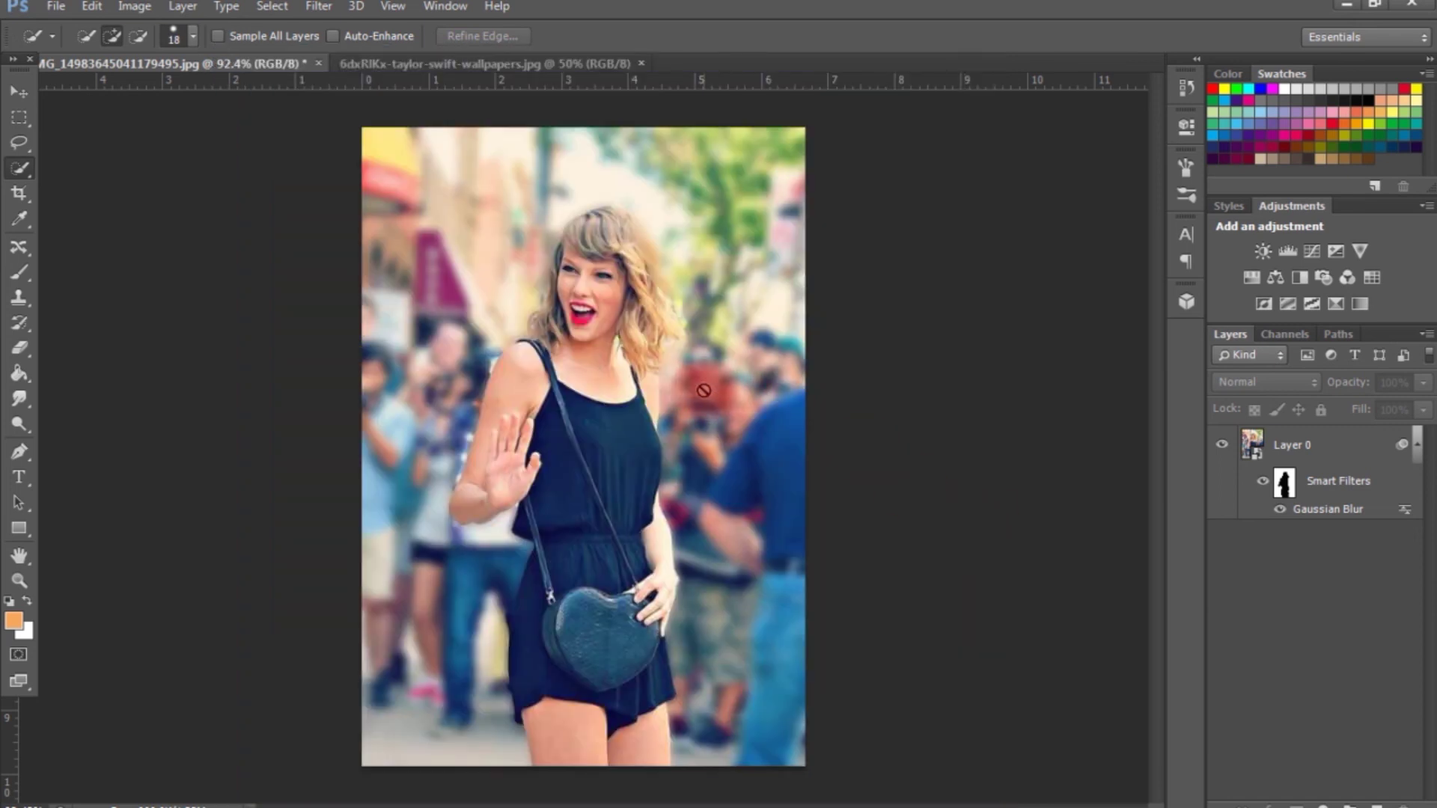
left_click(982, 451)
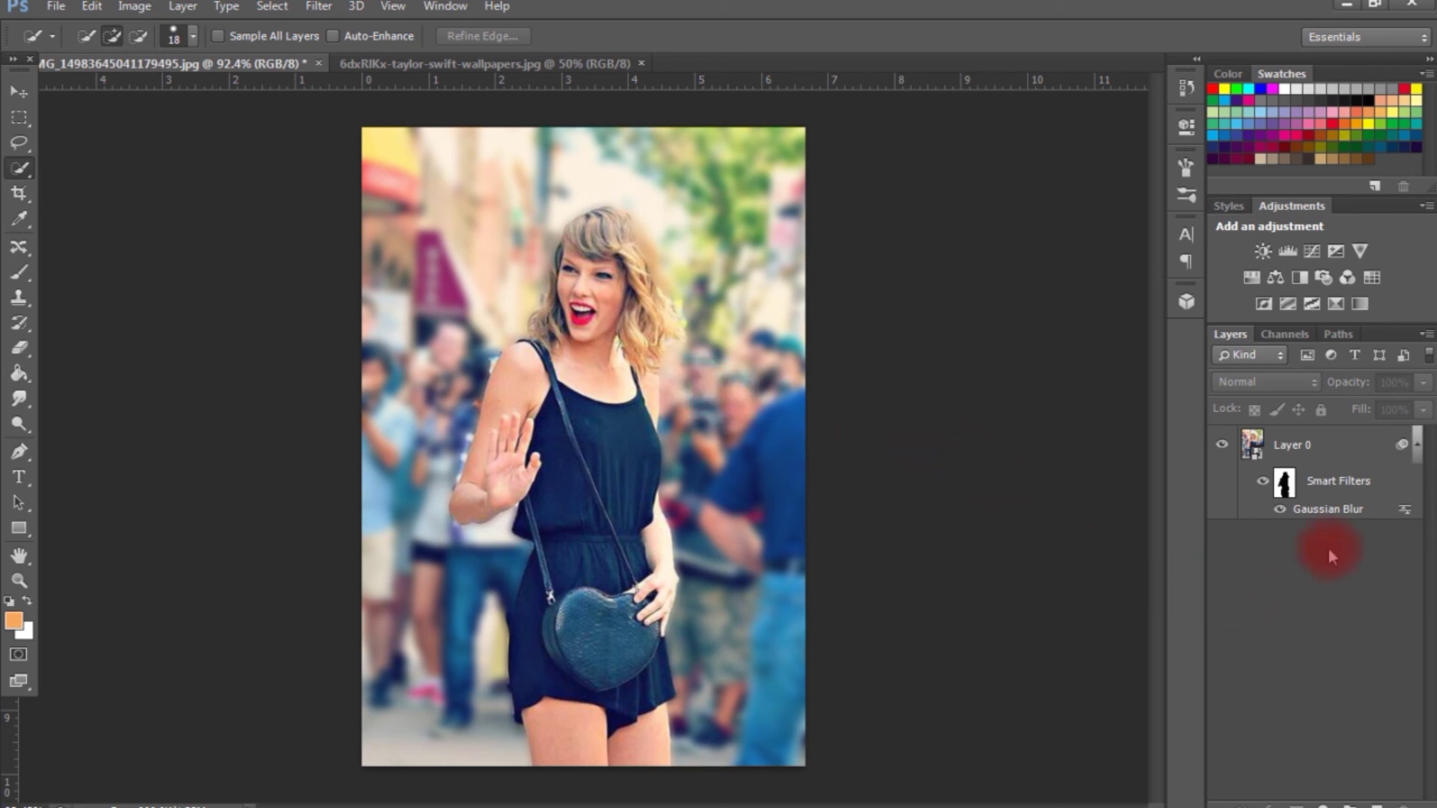